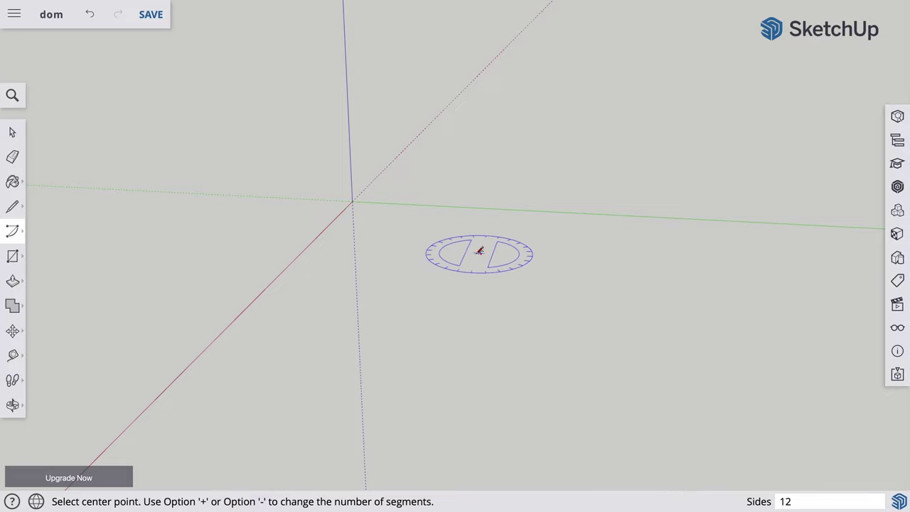
Pick the Rectangle tool from the left toolbar's shape flyout.
{"action": "left_click", "coordinate": [15, 282]}
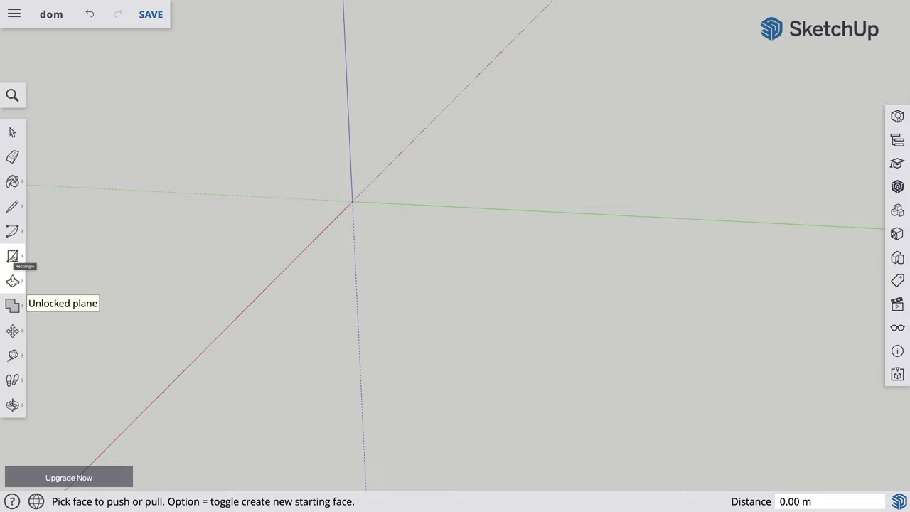
{"action": "left_click", "coordinate": [13, 258]}
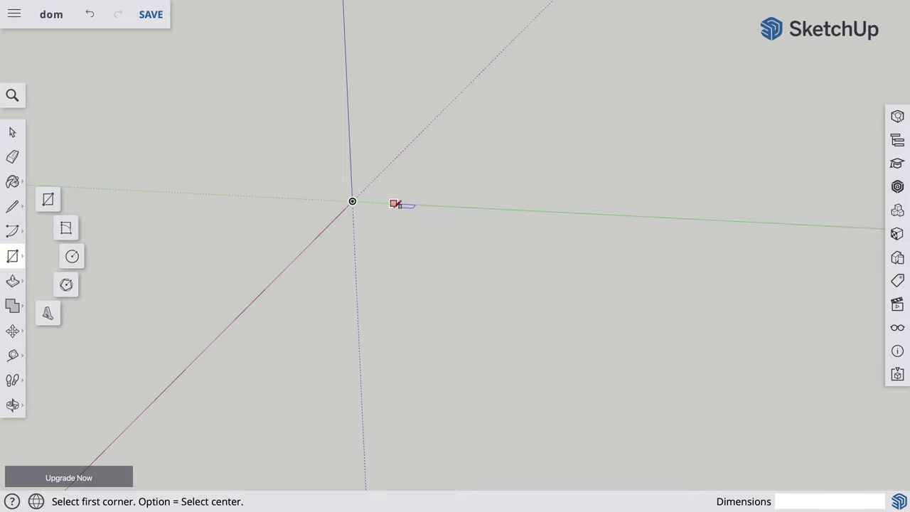
Draw a narrow rectangle from the origin and a second rectangle crossing it to form a T footprint.
{"action": "left_click", "coordinate": [351, 201]}
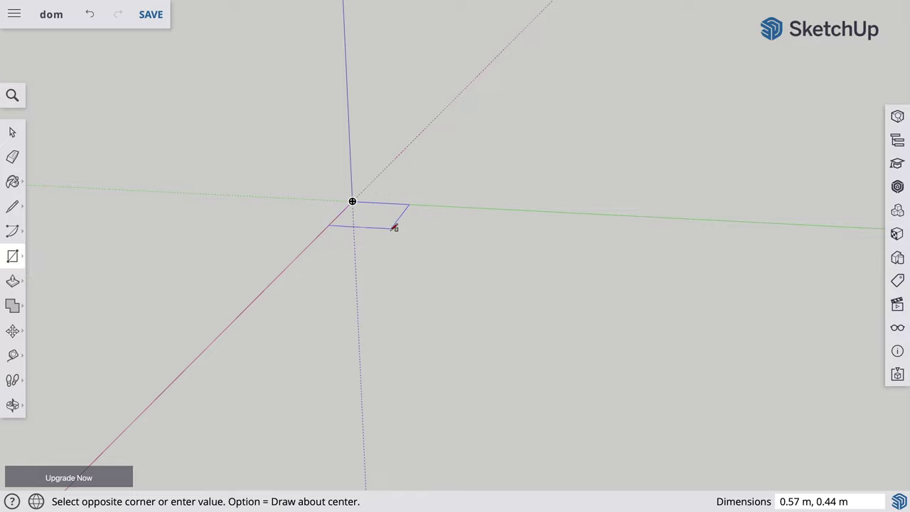
{"action": "left_click", "coordinate": [331, 316]}
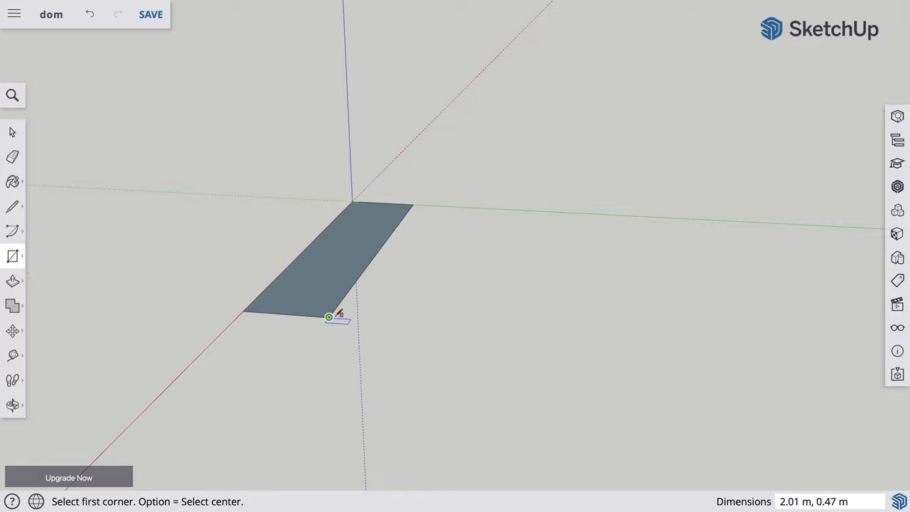
{"action": "left_click", "coordinate": [319, 234]}
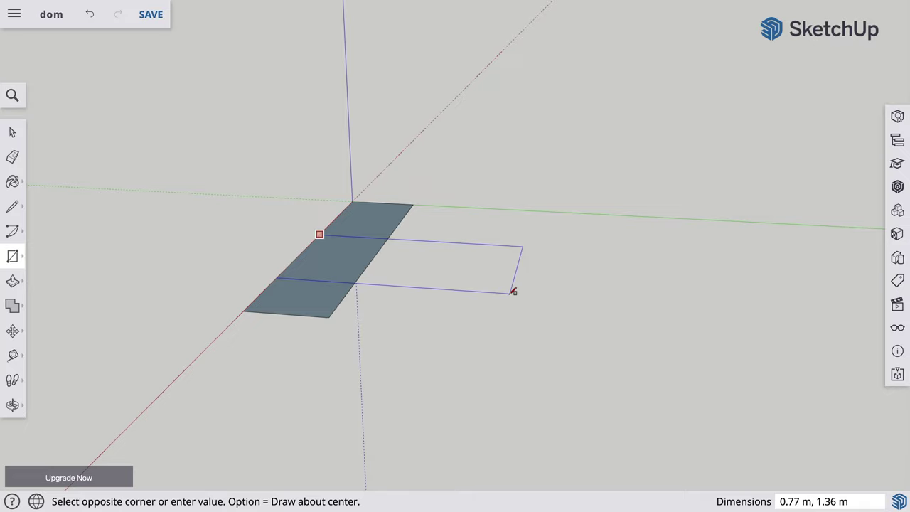
{"action": "left_click", "coordinate": [512, 291]}
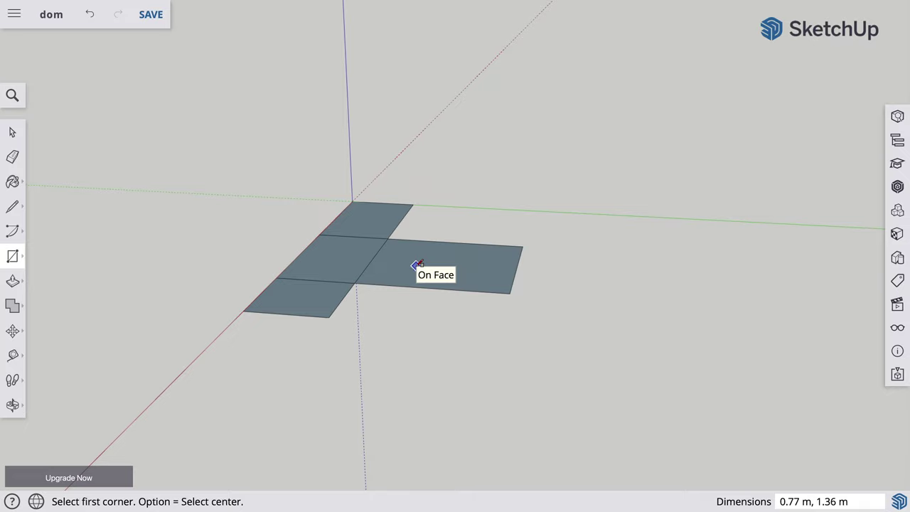
{"action": "key", "text": "e"}
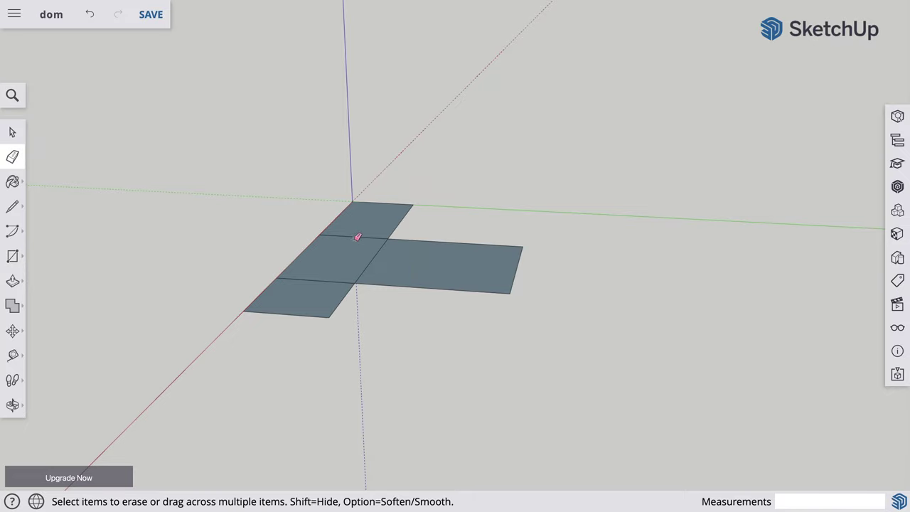
Erase the three internal edges so the T becomes one face.
{"action": "left_click", "coordinate": [357, 236]}
{"action": "left_click", "coordinate": [375, 259]}
{"action": "left_click", "coordinate": [311, 279]}
Extrude the T-shaped face 0.44 m upward into a solid block.
{"action": "key", "text": "p"}
{"action": "left_click_drag", "start_coordinate": [380, 260], "coordinate": [380, 193]}
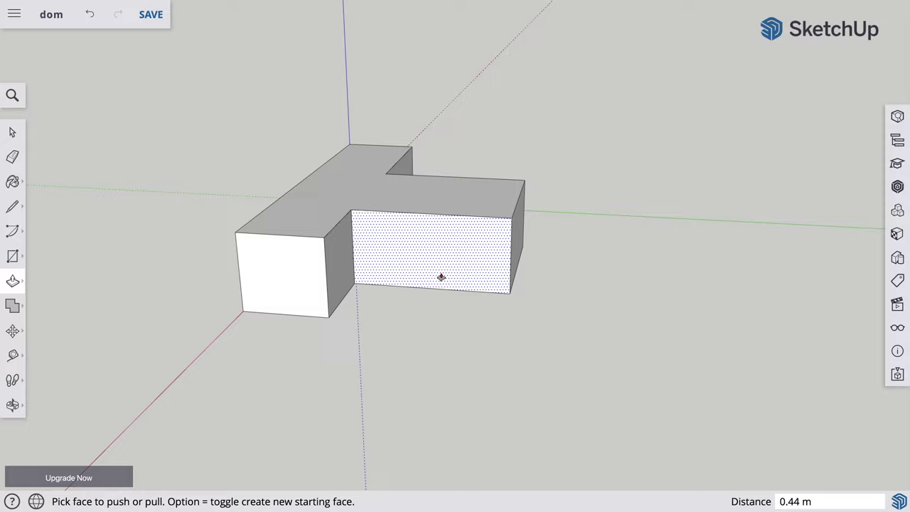
{"action": "key", "text": "l"}
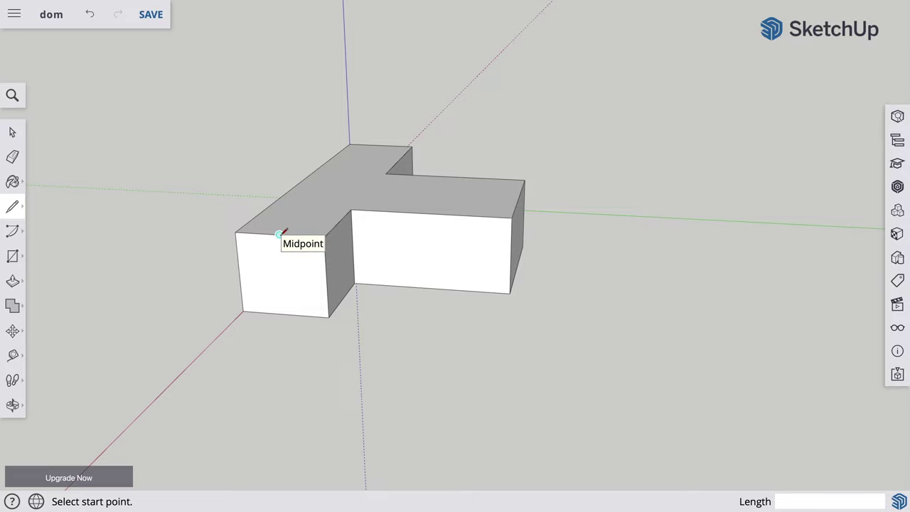
Draw ridge lines along both T arms from the edge midpoints through the central junction.
{"action": "left_click", "coordinate": [279, 235]}
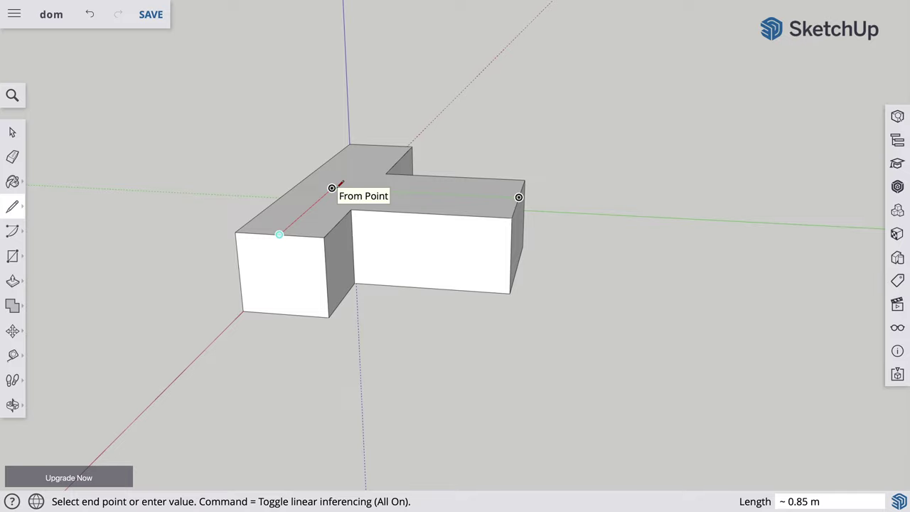
{"action": "left_click", "coordinate": [331, 188]}
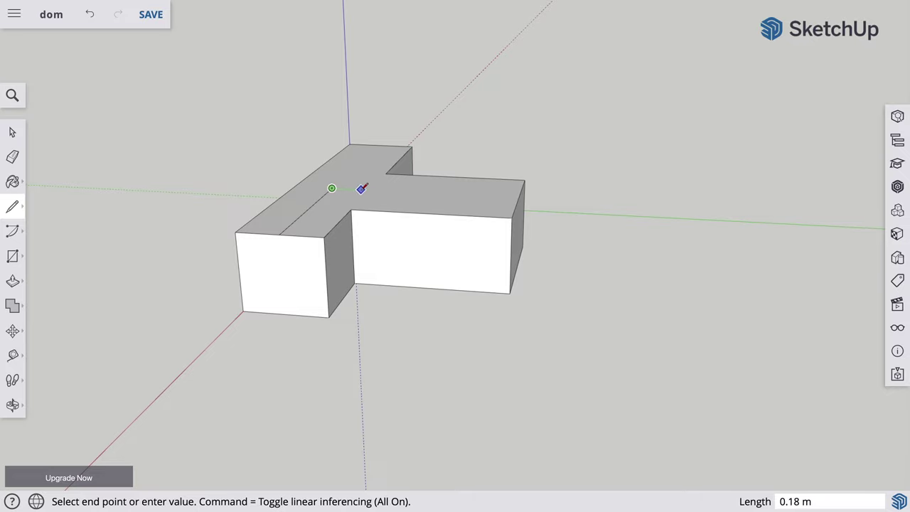
{"action": "left_click", "coordinate": [518, 197]}
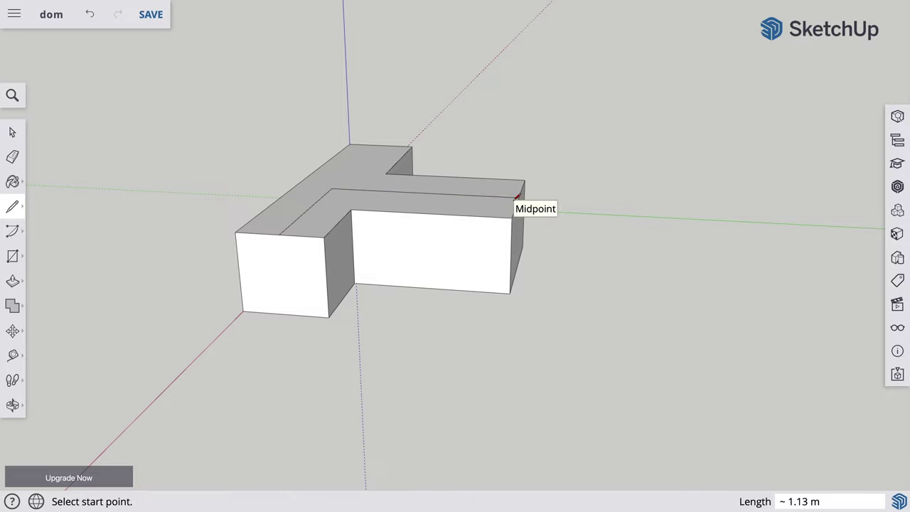
{"action": "left_click", "coordinate": [331, 187]}
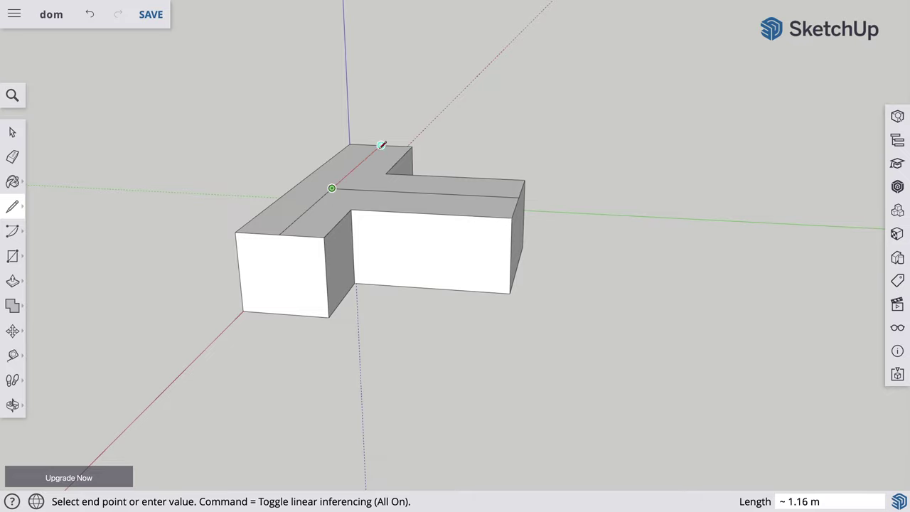
{"action": "left_click", "coordinate": [383, 144]}
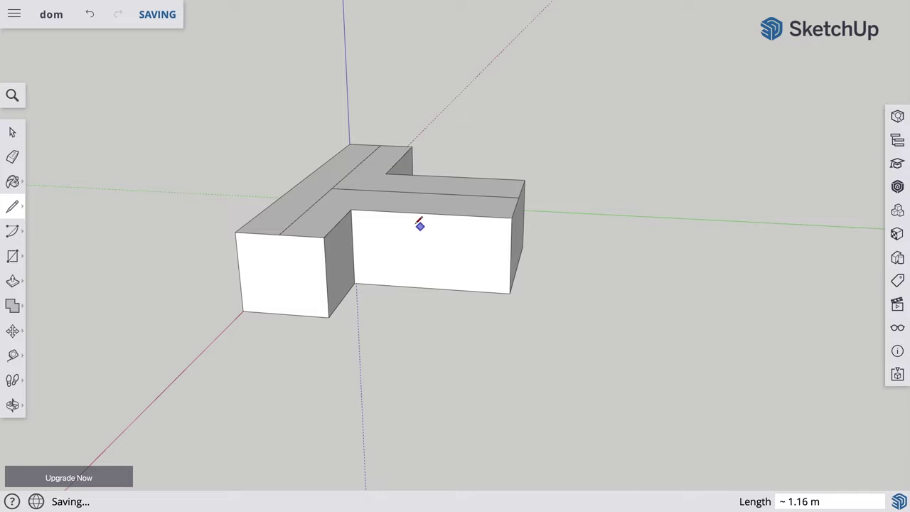
Draw diagonal valley lines from the ridge junction to the inner corners.
{"action": "left_click", "coordinate": [331, 187]}
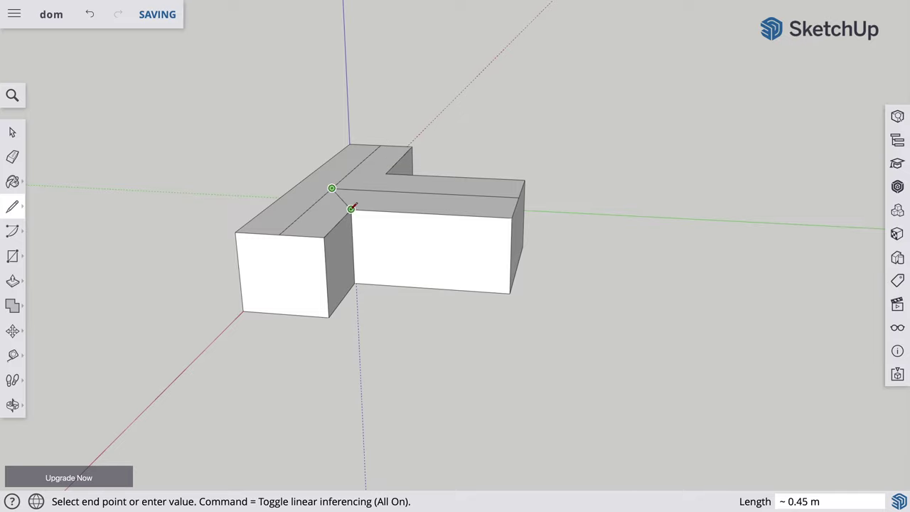
{"action": "left_click", "coordinate": [351, 210]}
{"action": "left_click", "coordinate": [385, 173]}
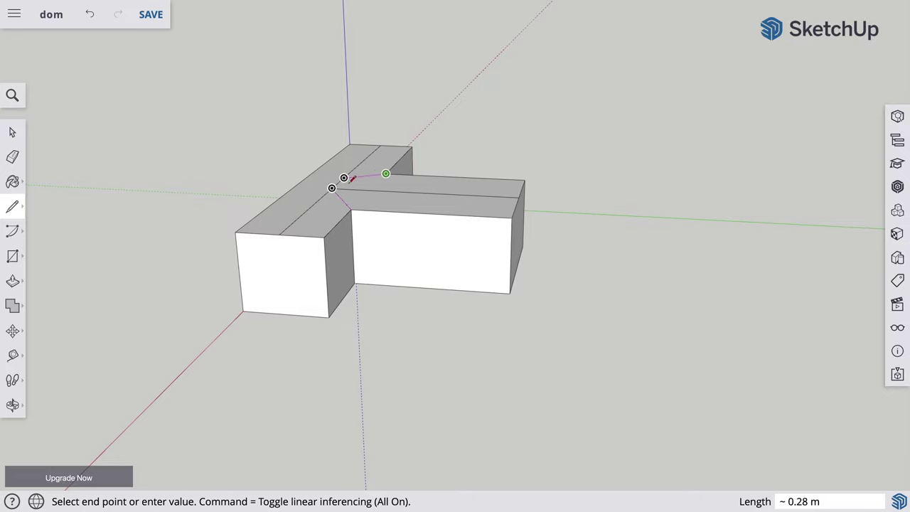
{"action": "left_click", "coordinate": [332, 188]}
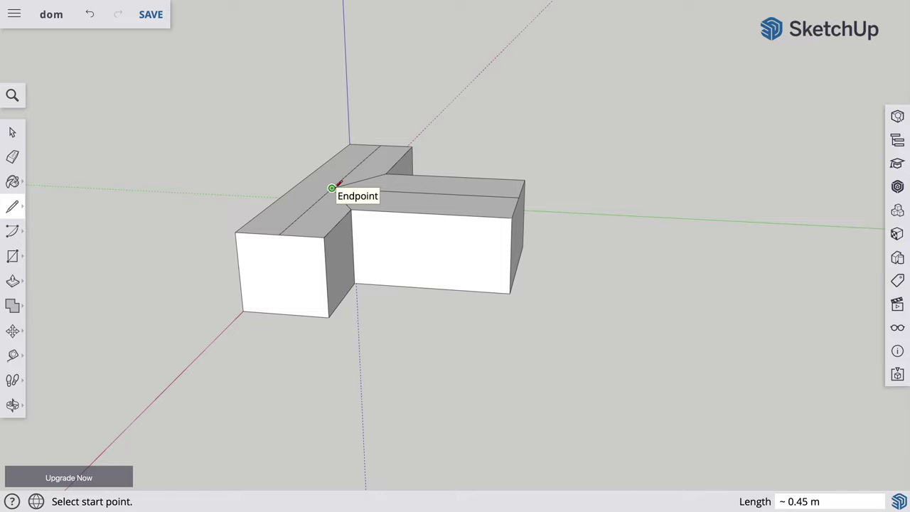
{"action": "key", "text": "m"}
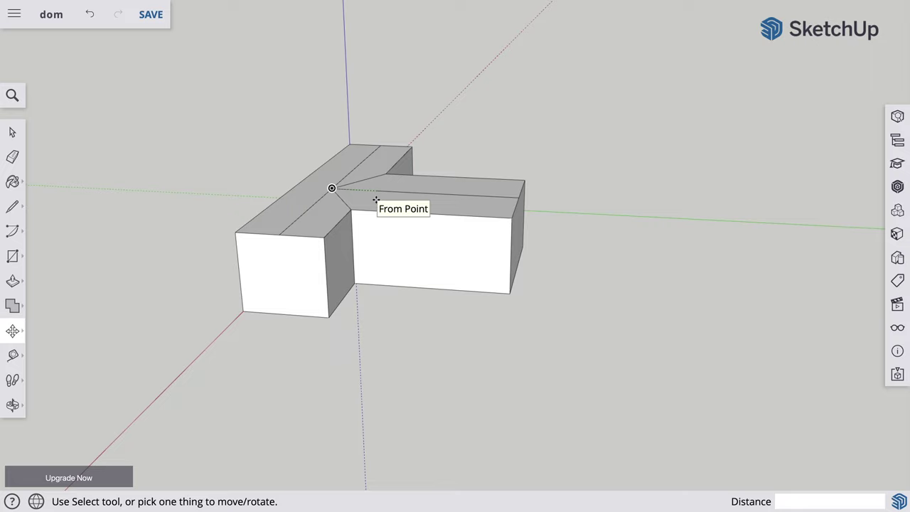
Select the ridge lines and raise them 0.14 m along the blue axis into gable roofs.
{"action": "key", "text": "space"}
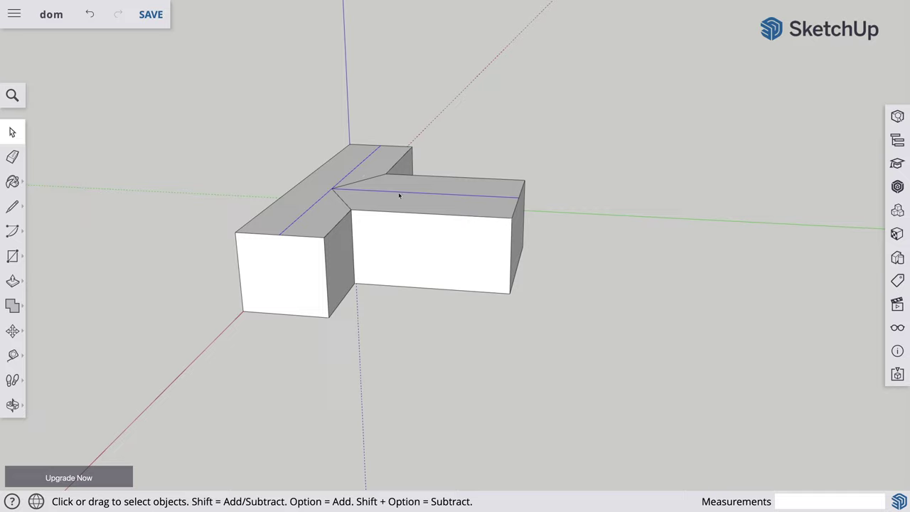
{"action": "key", "text": "m"}
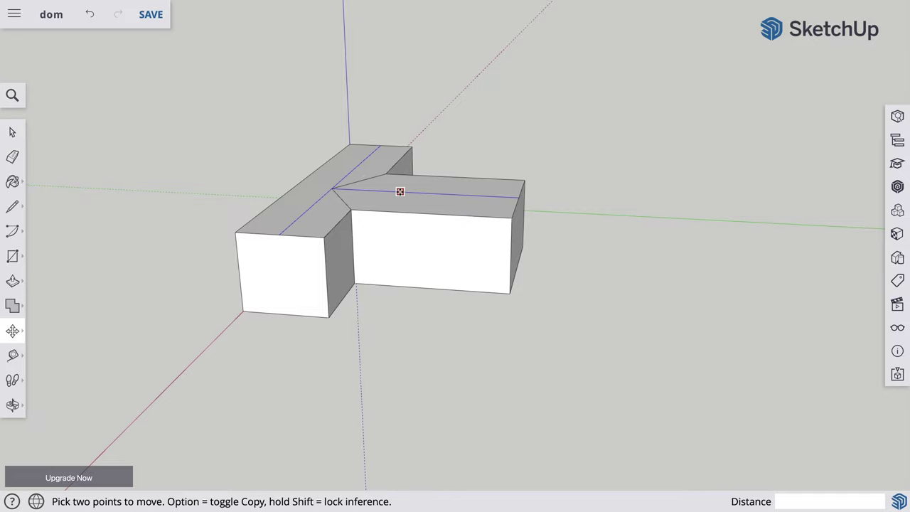
{"action": "left_click", "coordinate": [391, 191]}
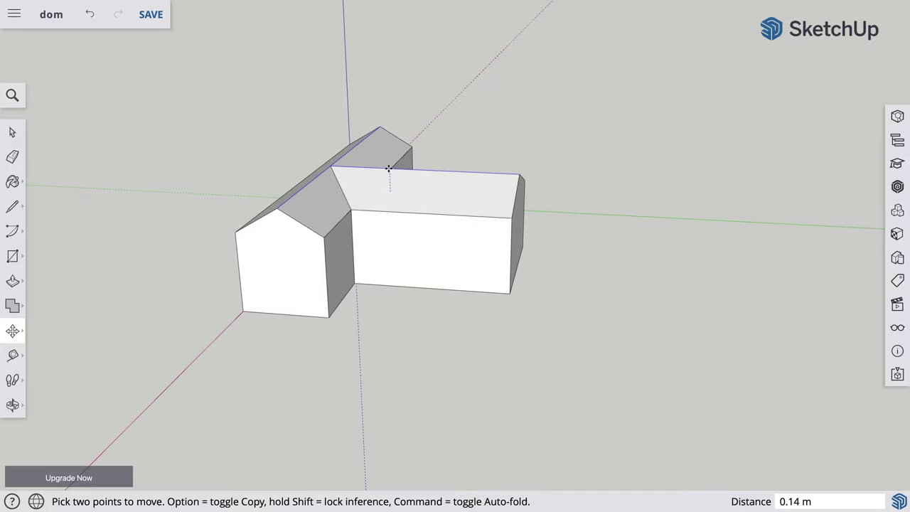
{"action": "left_click", "coordinate": [389, 169]}
Orbit the camera below the house to view its flat underside.
{"action": "key", "text": "o"}
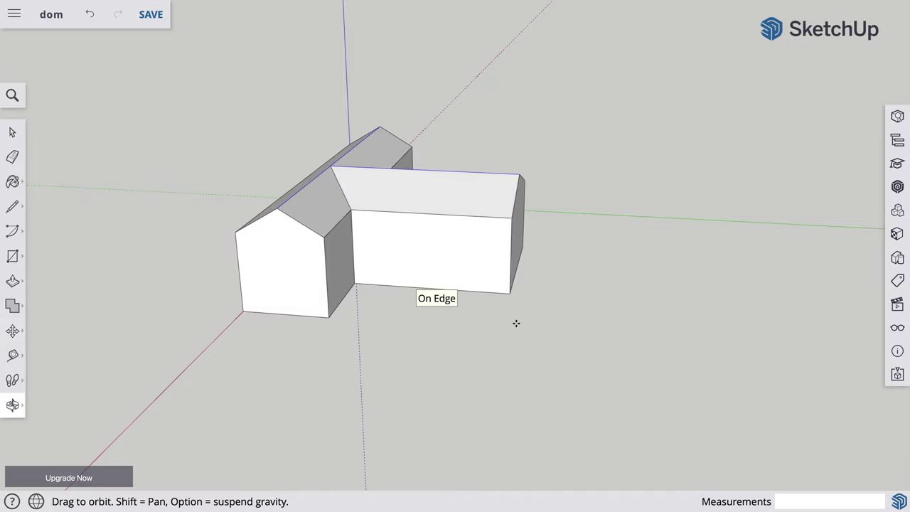
{"action": "mouse_move", "coordinate": [525, 329]}
{"action": "left_mouse_down"}
{"action": "mouse_move", "coordinate": [133, 283]}
{"action": "mouse_move", "coordinate": [355, 327]}
{"action": "mouse_move", "coordinate": [696, 321]}
{"action": "mouse_move", "coordinate": [513, 318]}
{"action": "mouse_move", "coordinate": [402, 329]}
{"action": "left_mouse_up"}
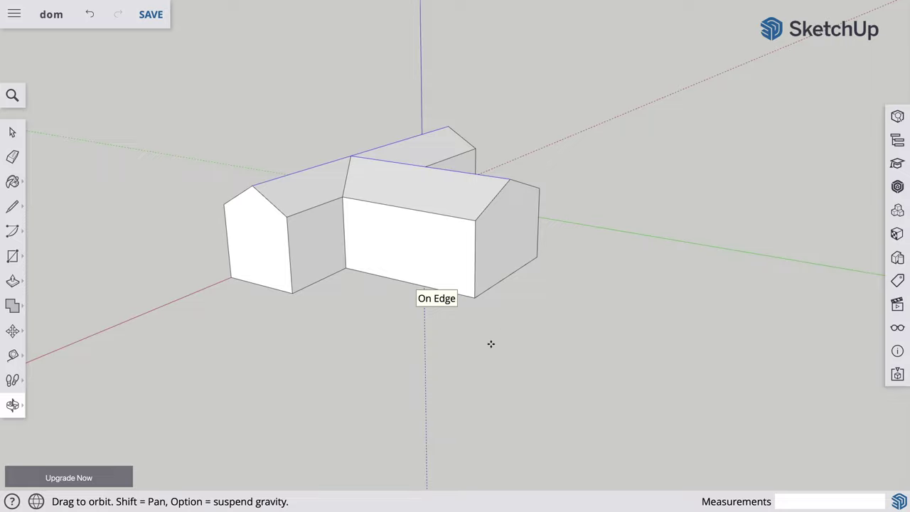
{"action": "left_click_drag", "start_coordinate": [491, 343], "coordinate": [490, 171]}
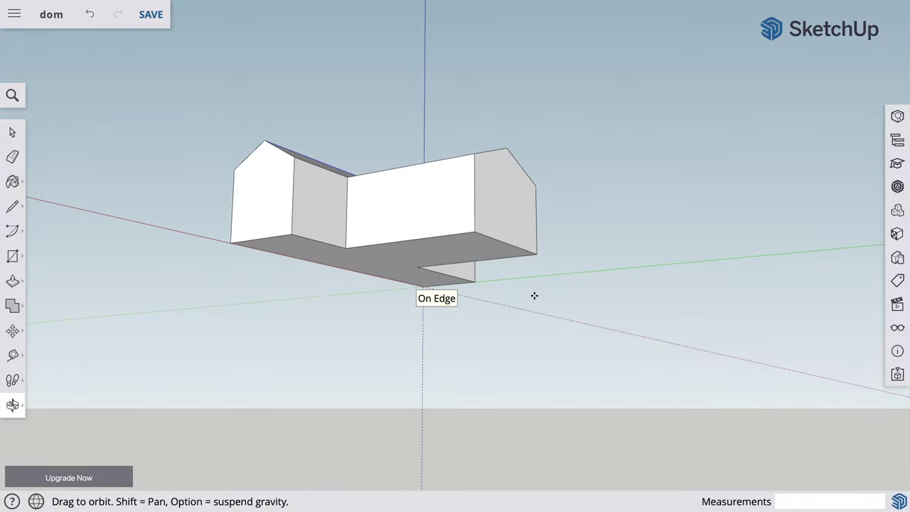
{"action": "mouse_move", "coordinate": [534, 295]}
{"action": "left_mouse_down"}
{"action": "mouse_move", "coordinate": [510, 276]}
{"action": "mouse_move", "coordinate": [471, 278]}
{"action": "left_mouse_up"}
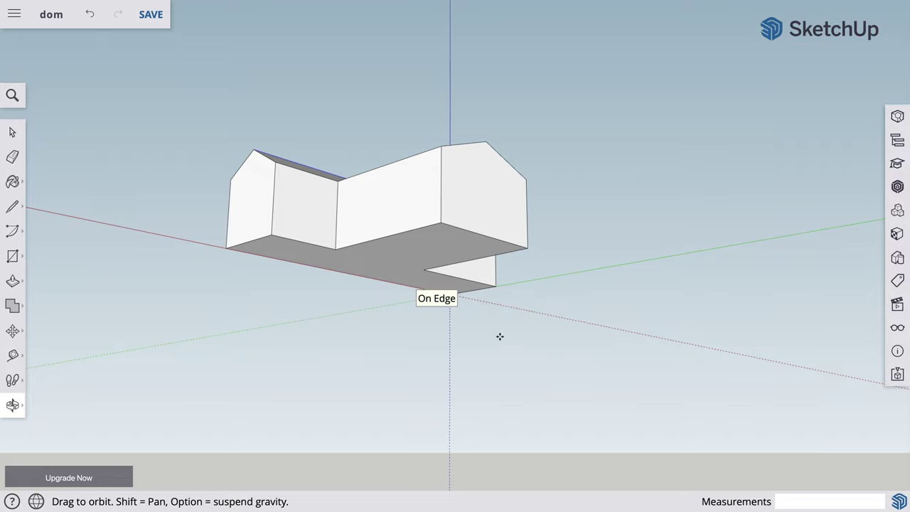
{"action": "left_click_drag", "start_coordinate": [500, 336], "coordinate": [554, 246]}
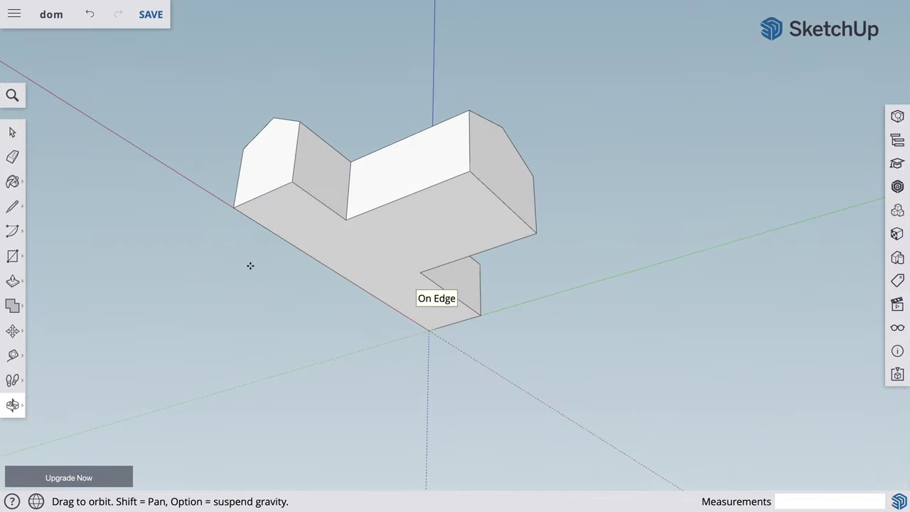
{"action": "key", "text": "p"}
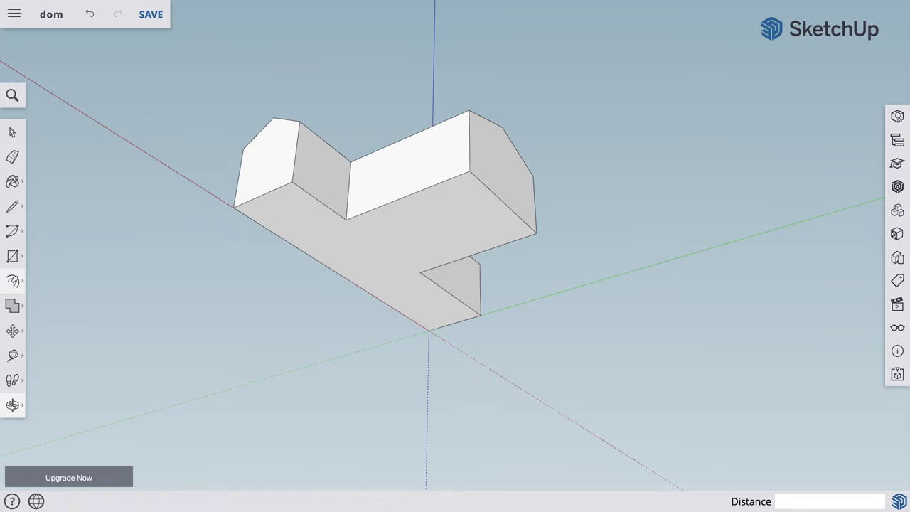
Offset the house's bottom face inward to create a narrow inset outline.
{"action": "left_click", "coordinate": [393, 205]}
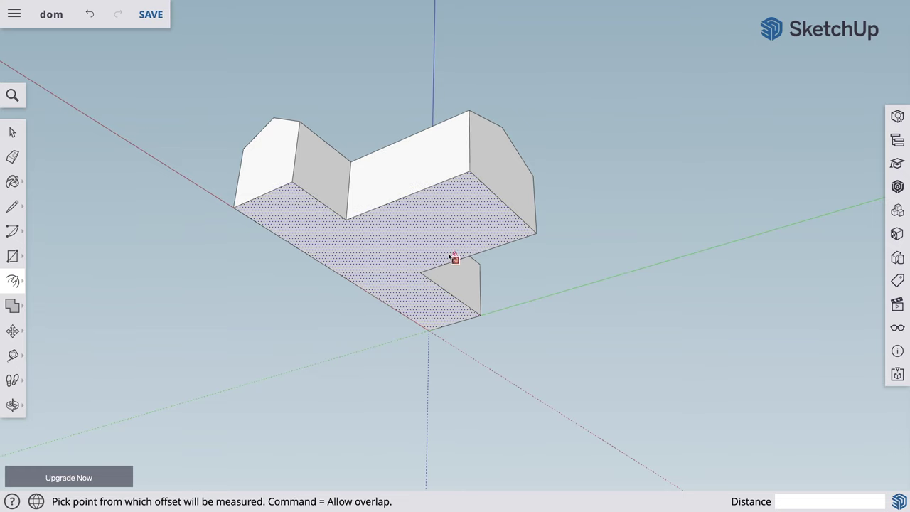
{"action": "left_click", "coordinate": [452, 262]}
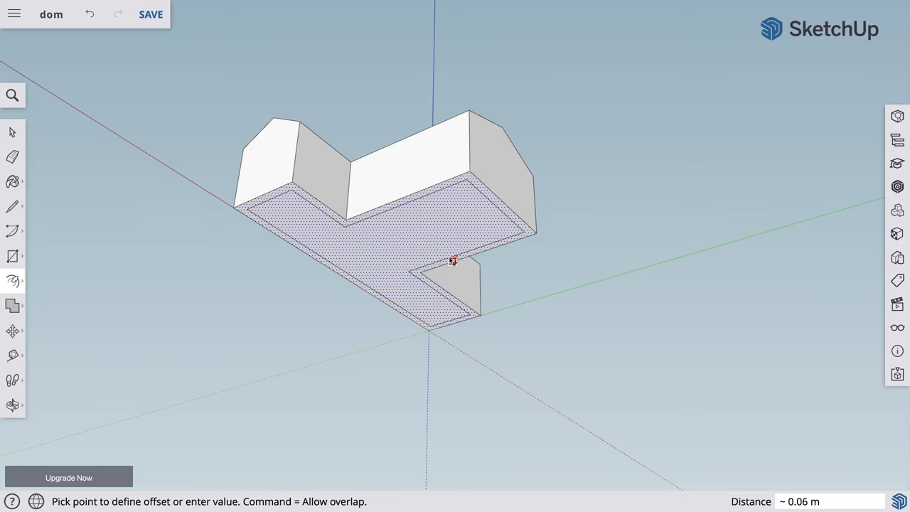
{"action": "left_click", "coordinate": [452, 260]}
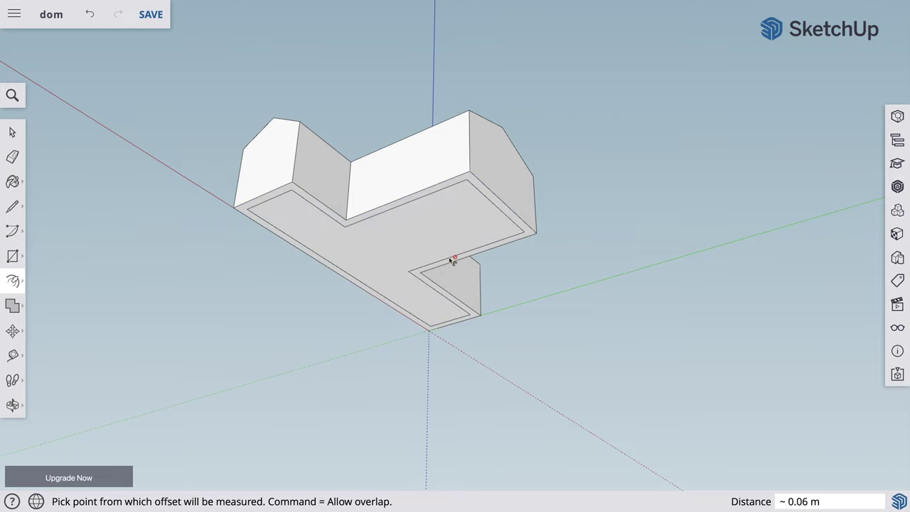
Push the outer ring 0.39 m up toward the roof to form overhanging eaves.
{"action": "key", "text": "p"}
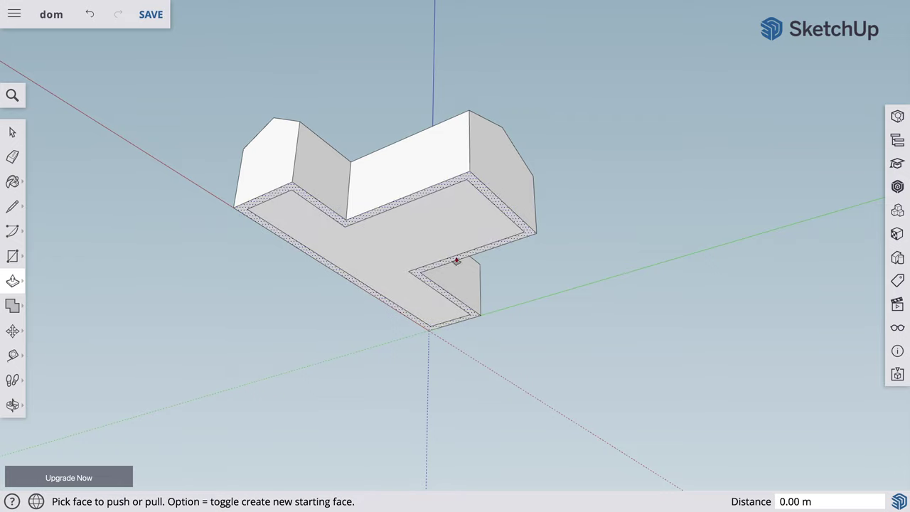
{"action": "left_click", "coordinate": [466, 258]}
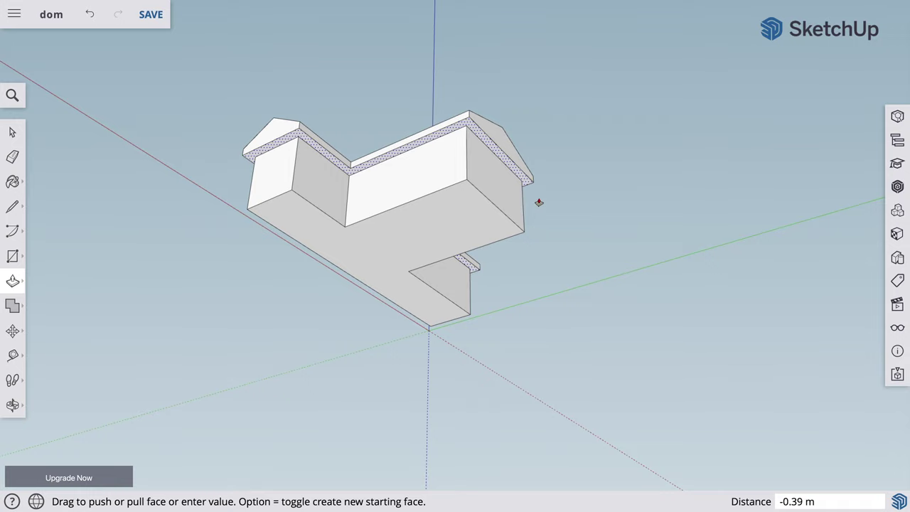
{"action": "left_click", "coordinate": [539, 202]}
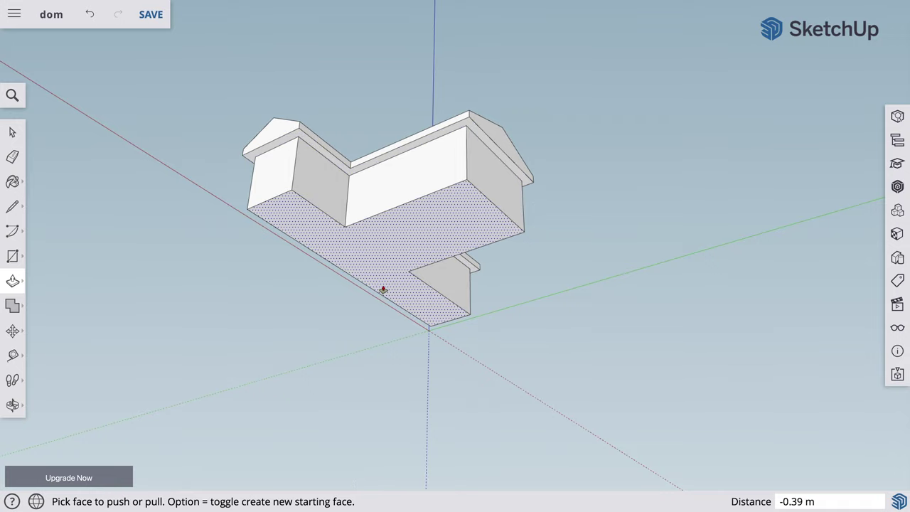
{"action": "key", "text": "o"}
{"action": "left_click_drag", "start_coordinate": [524, 260], "coordinate": [465, 438]}
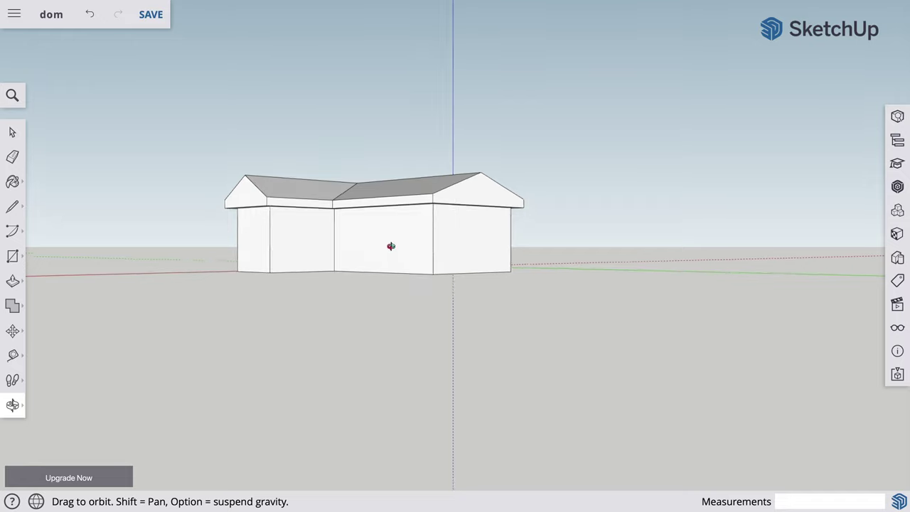
{"action": "left_click_drag", "start_coordinate": [391, 246], "coordinate": [294, 182]}
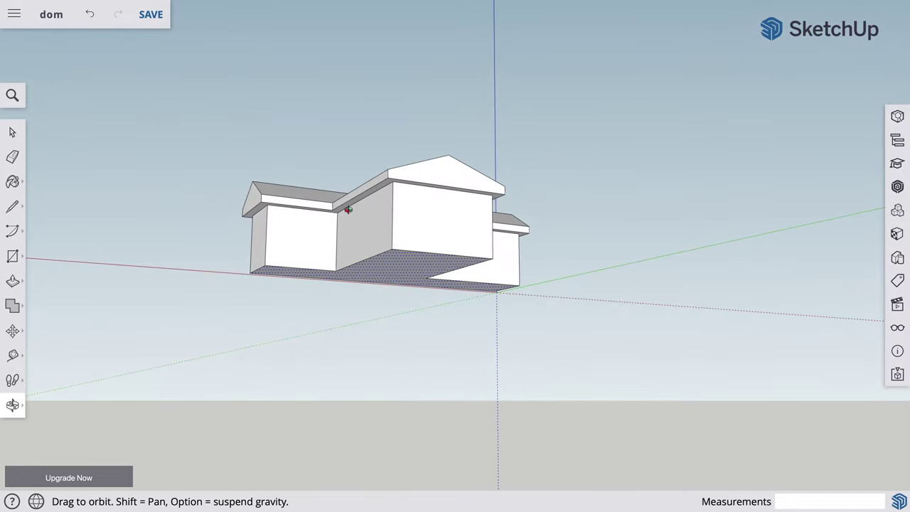
{"action": "mouse_move", "coordinate": [558, 282]}
{"action": "left_mouse_down"}
{"action": "mouse_move", "coordinate": [534, 335]}
{"action": "mouse_move", "coordinate": [396, 315]}
{"action": "mouse_move", "coordinate": [387, 345]}
{"action": "mouse_move", "coordinate": [398, 349]}
{"action": "left_mouse_up"}
{"action": "mouse_move", "coordinate": [601, 254]}
{"action": "left_mouse_down"}
{"action": "mouse_move", "coordinate": [571, 317]}
{"action": "mouse_move", "coordinate": [609, 297]}
{"action": "mouse_move", "coordinate": [527, 310]}
{"action": "mouse_move", "coordinate": [617, 294]}
{"action": "left_mouse_up"}
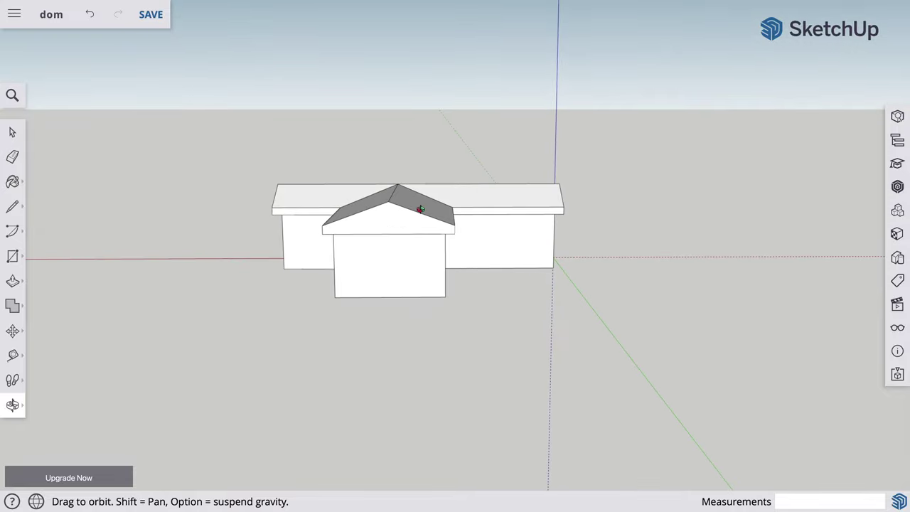
{"action": "key", "text": "l"}
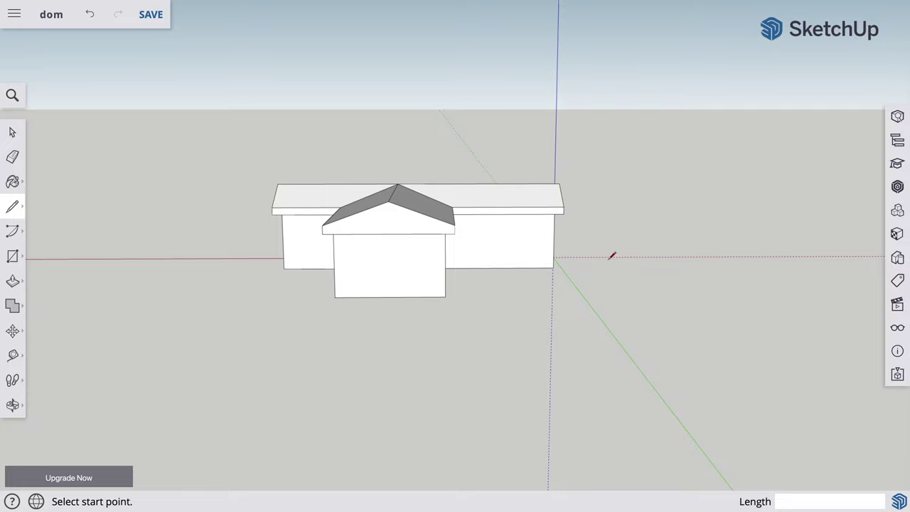
Draw a tall rectangular chimney outline rising from the front roof near the roof junction.
{"action": "left_click", "coordinate": [422, 212]}
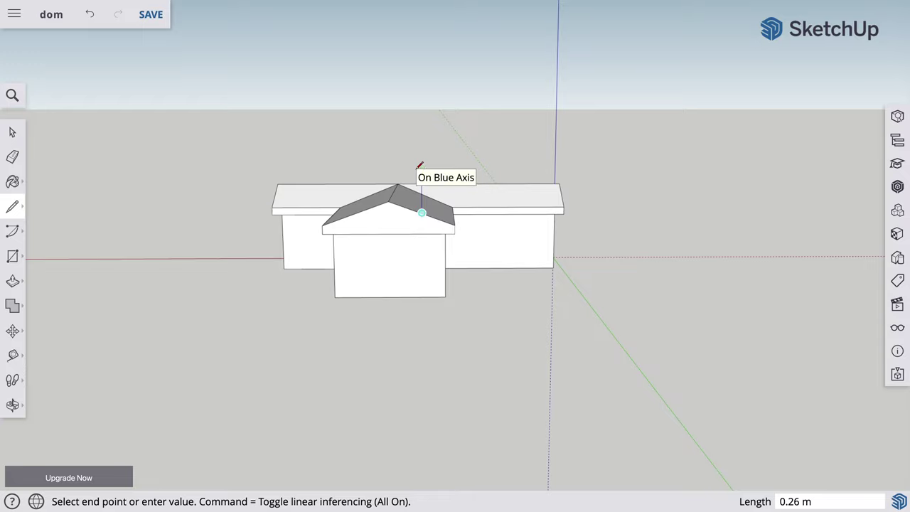
{"action": "left_click", "coordinate": [422, 168]}
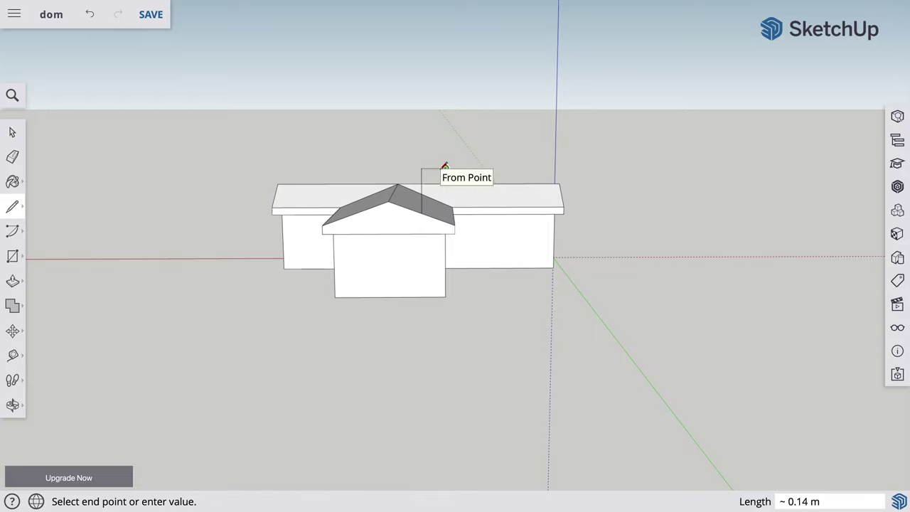
{"action": "left_click", "coordinate": [445, 168]}
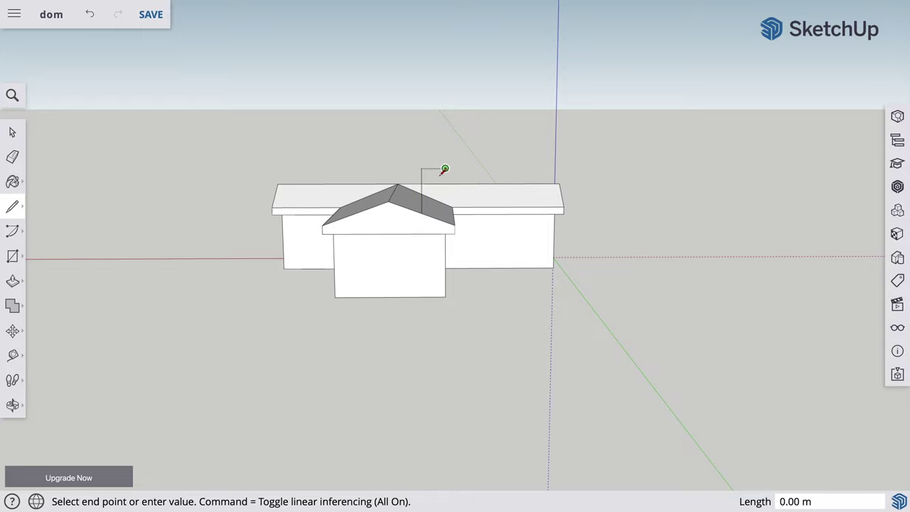
{"action": "left_click", "coordinate": [445, 220]}
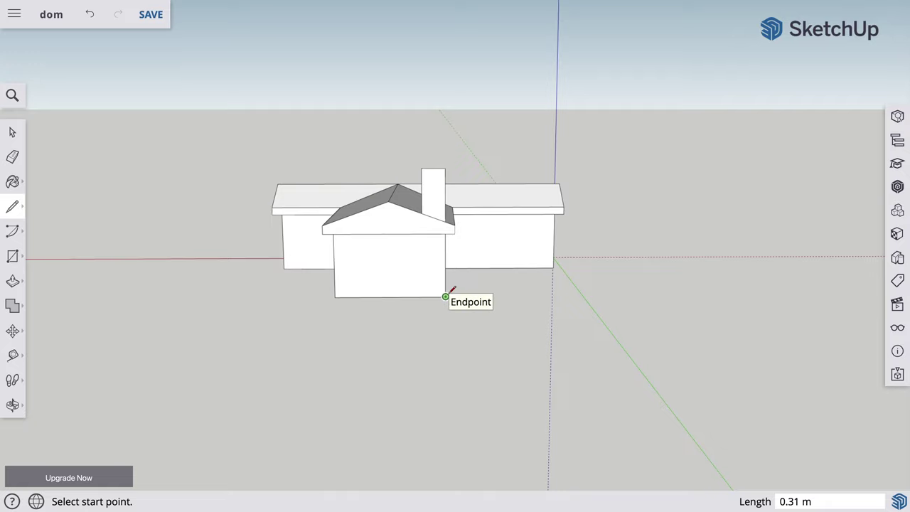
{"action": "key", "text": "o"}
{"action": "left_click_drag", "start_coordinate": [493, 291], "coordinate": [333, 313]}
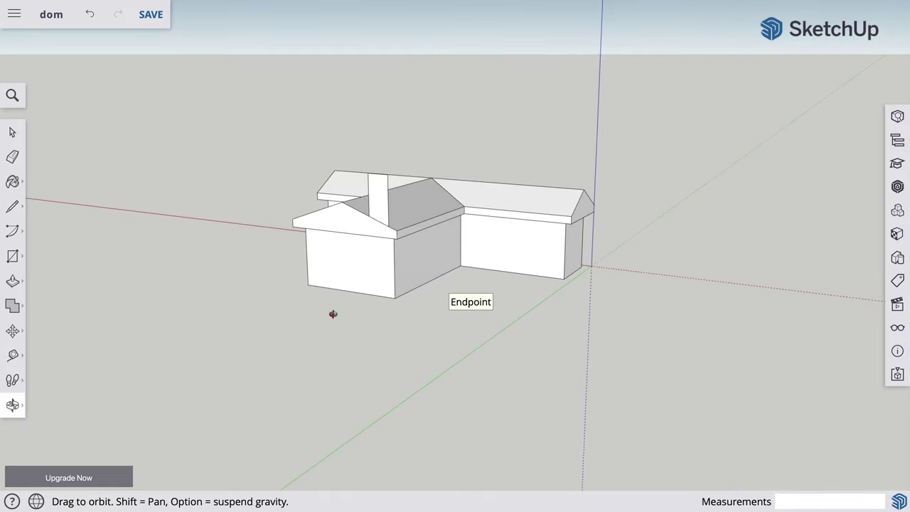
Extrude the chimney face 0.43 m into a solid chimney.
{"action": "key", "text": "p"}
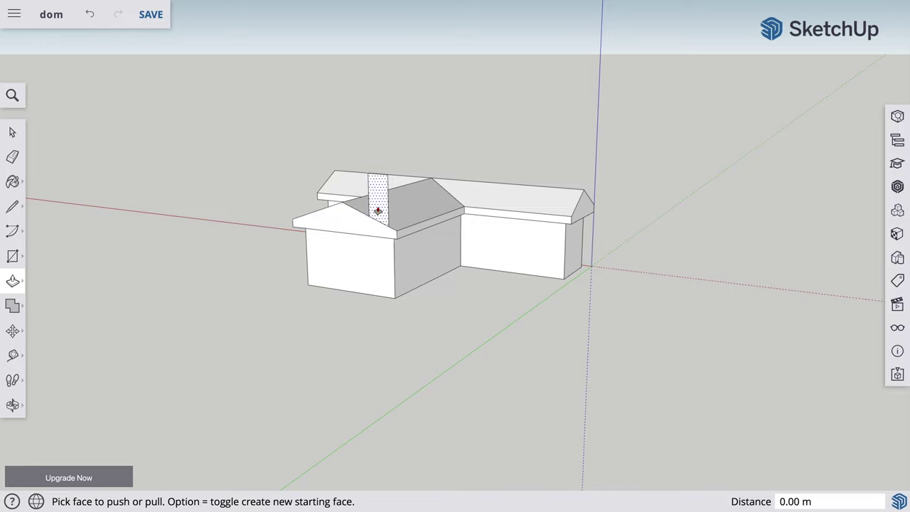
{"action": "left_click", "coordinate": [378, 209]}
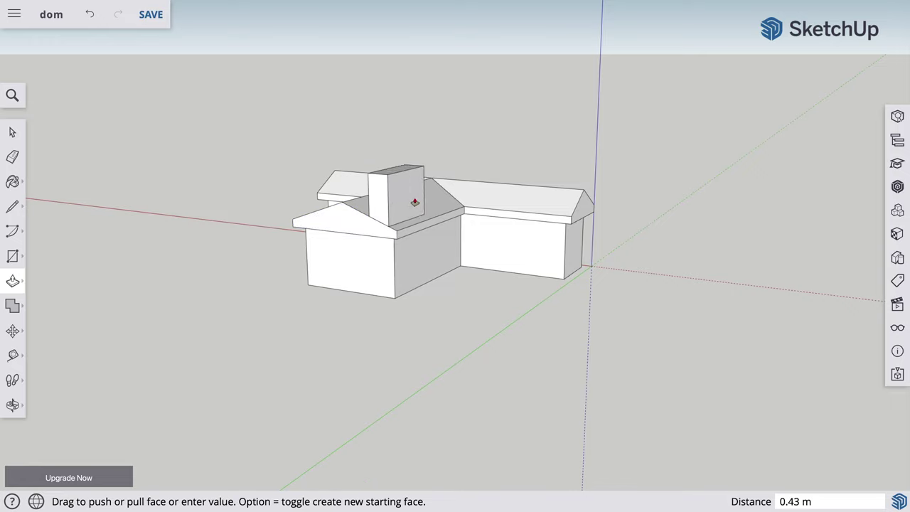
{"action": "left_click", "coordinate": [402, 202]}
Push the chimney's side in 0.27 m and erase the stray edges at its base.
{"action": "left_click", "coordinate": [380, 206]}
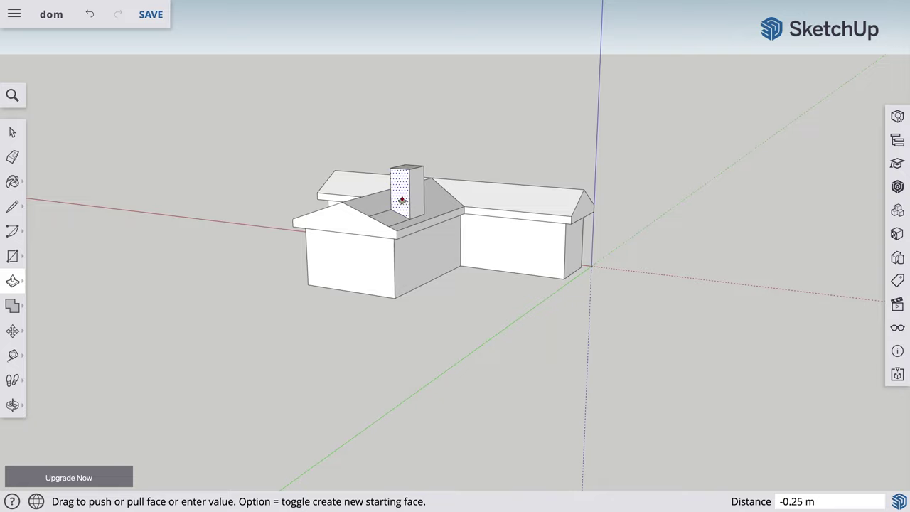
{"action": "left_click", "coordinate": [403, 200]}
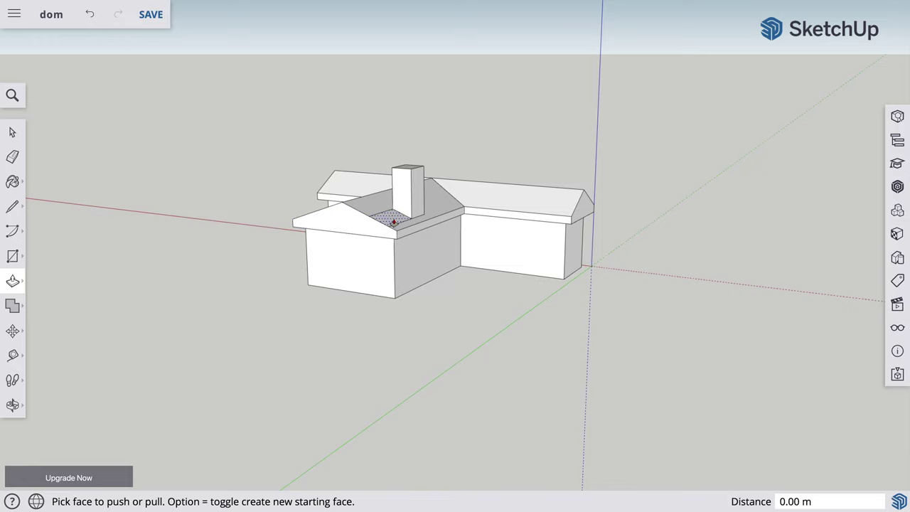
{"action": "key", "text": "e"}
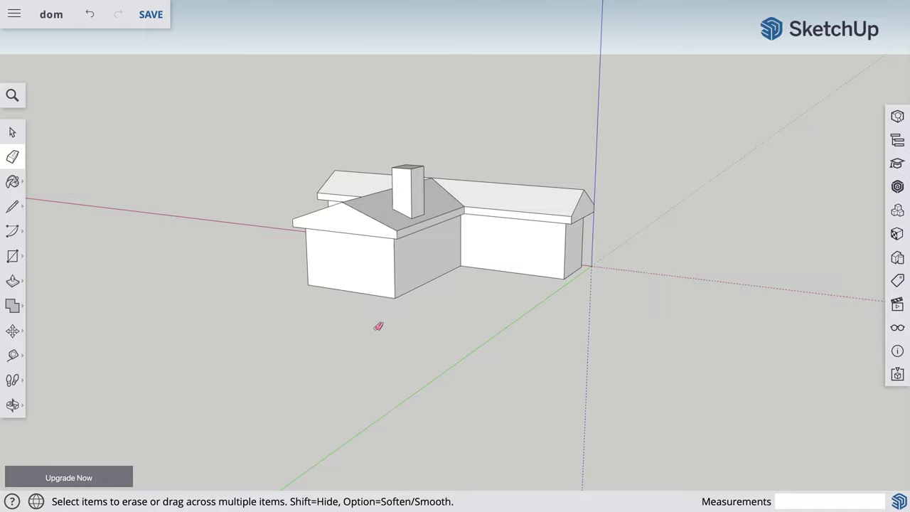
{"action": "mouse_move", "coordinate": [379, 326]}
{"action": "middle_mouse_down"}
{"action": "mouse_move", "coordinate": [398, 333]}
{"action": "mouse_move", "coordinate": [537, 322]}
{"action": "mouse_move", "coordinate": [508, 278]}
{"action": "mouse_move", "coordinate": [524, 280]}
{"action": "mouse_move", "coordinate": [463, 282]}
{"action": "middle_mouse_up"}
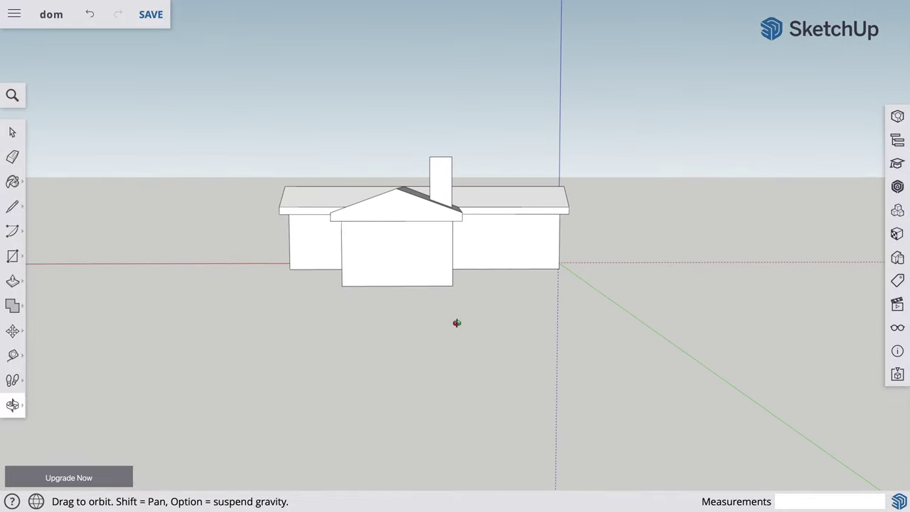
{"action": "scroll", "coordinate": [476, 320], "scroll_direction": "up", "scroll_amount": 1}
{"action": "scroll", "coordinate": [476, 320], "scroll_direction": "up", "scroll_amount": 2}
{"action": "scroll", "coordinate": [478, 298], "scroll_direction": "up", "scroll_amount": 1}
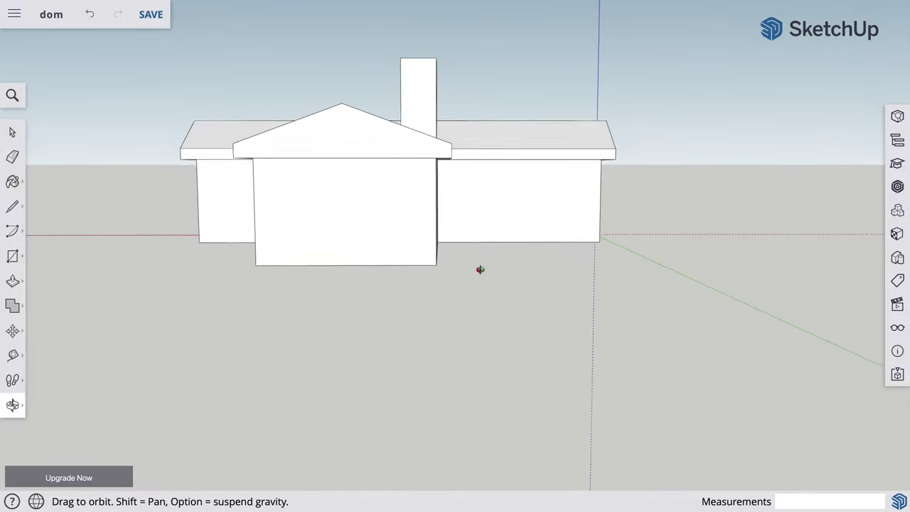
{"action": "scroll", "coordinate": [480, 267], "scroll_direction": "up", "scroll_amount": 1}
{"action": "scroll", "coordinate": [479, 268], "scroll_direction": "up", "scroll_amount": 1}
{"action": "scroll", "coordinate": [481, 269], "scroll_direction": "up", "scroll_amount": 1}
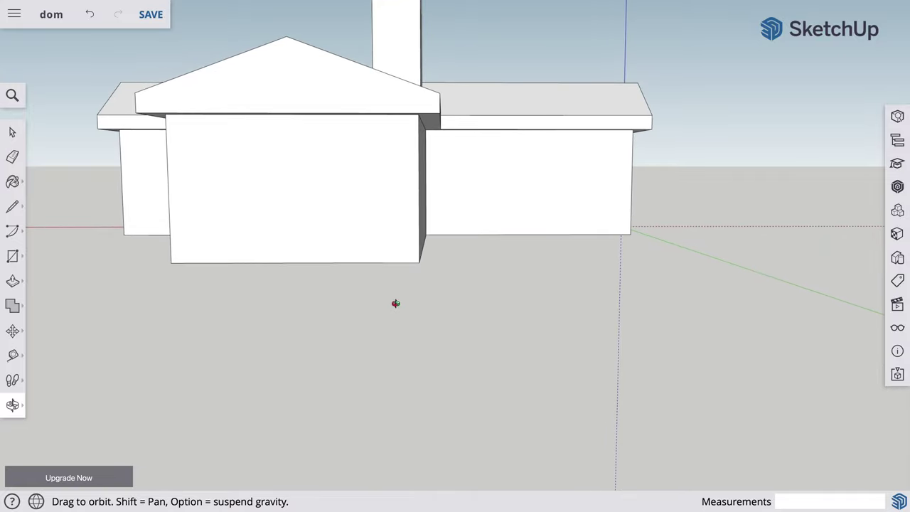
{"action": "key", "text": "r"}
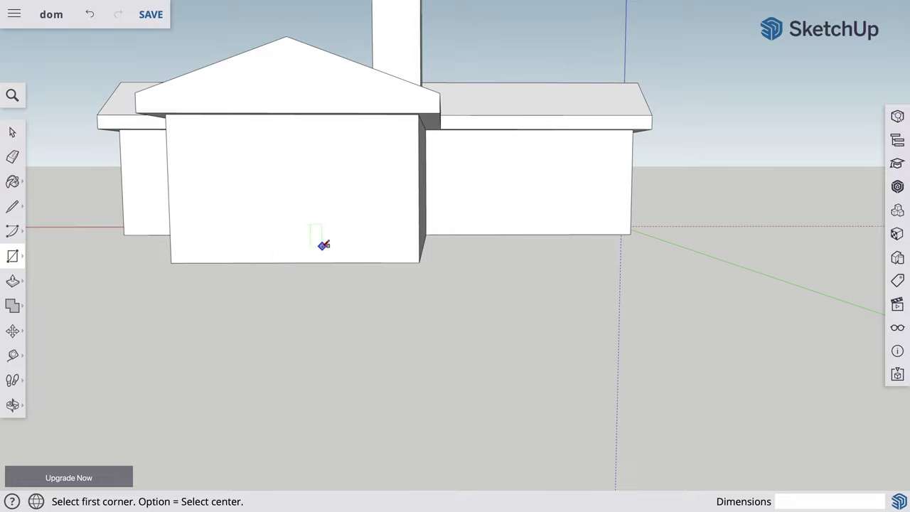
Draw a small rectangle outline at the base of the front gable wall.
{"action": "left_click", "coordinate": [261, 263]}
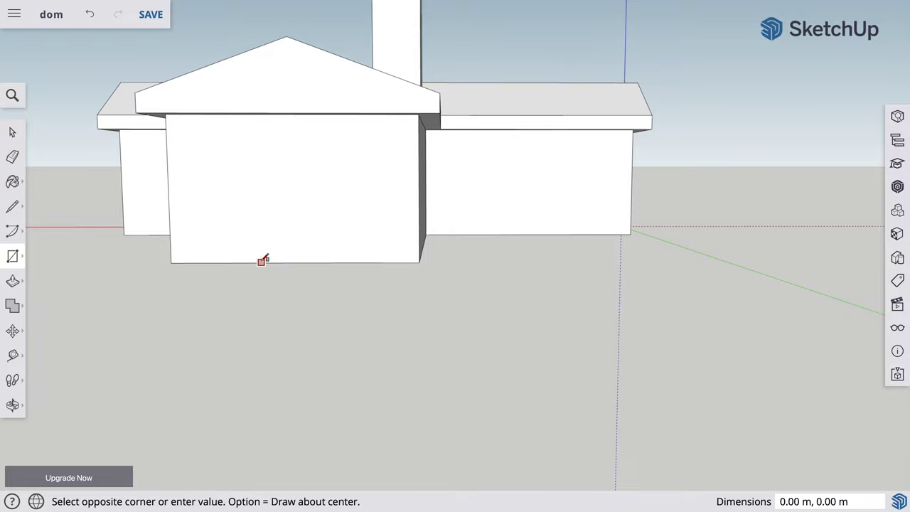
{"action": "left_click", "coordinate": [317, 251]}
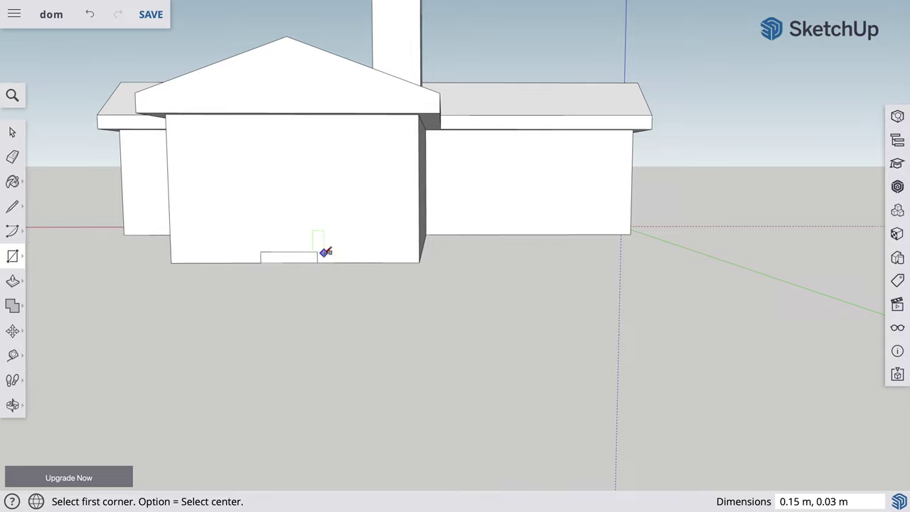
{"action": "left_click", "coordinate": [261, 251]}
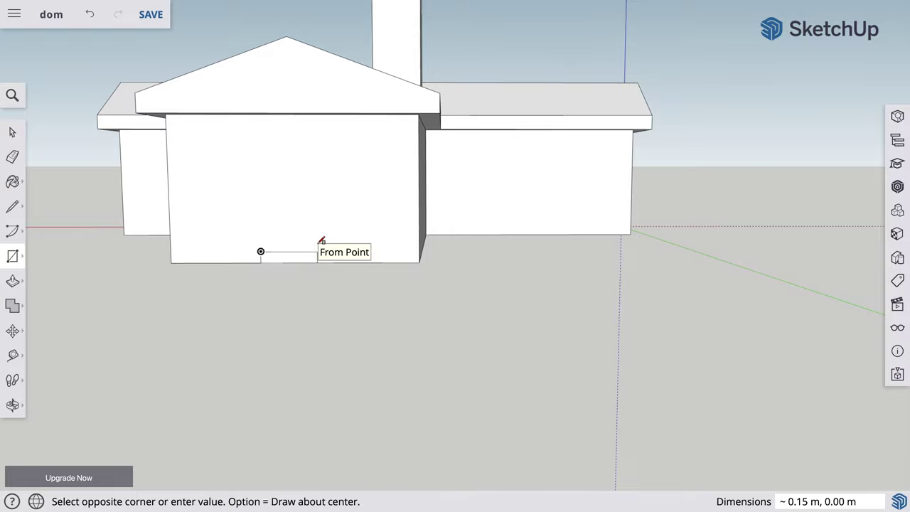
{"action": "left_click", "coordinate": [320, 242]}
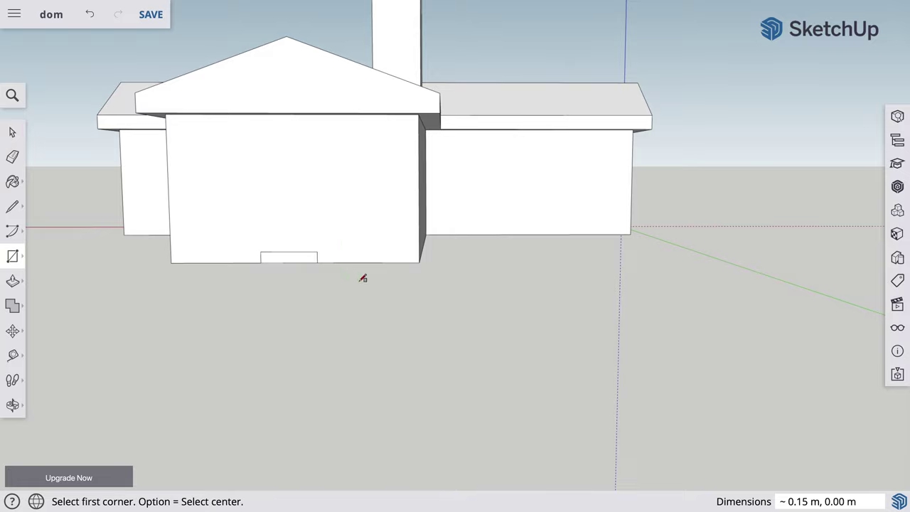
Push/Pull the rectangle out 0.29 m to form the first step.
{"action": "key", "text": "p"}
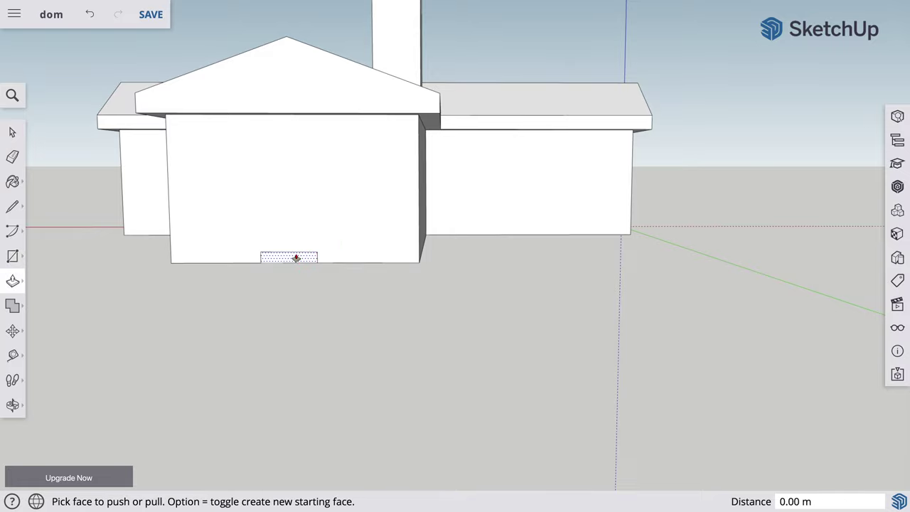
{"action": "left_click", "coordinate": [294, 258]}
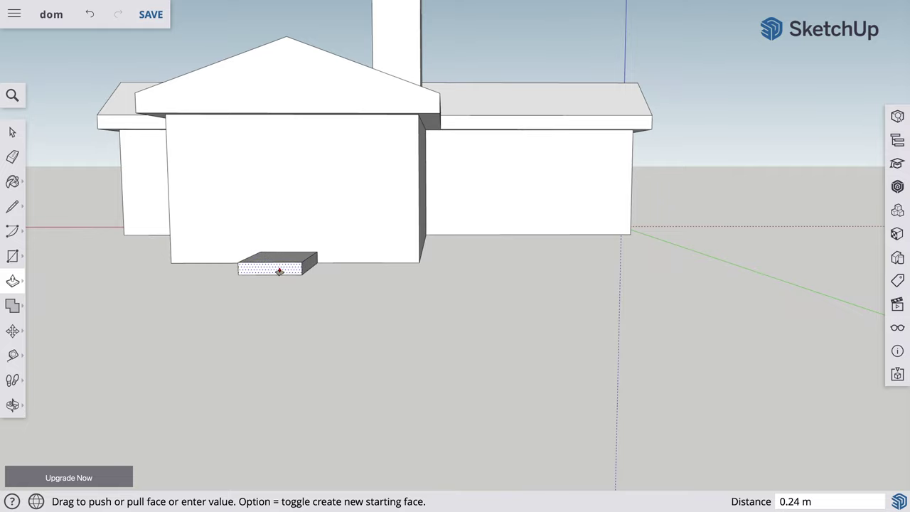
{"action": "left_click", "coordinate": [277, 269]}
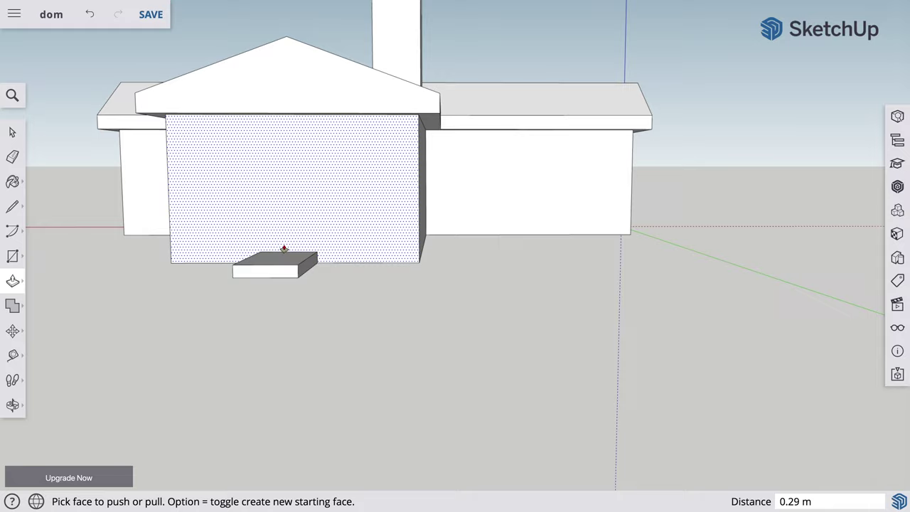
Draw a rectangle on the front wall directly above the first step.
{"action": "key", "text": "r"}
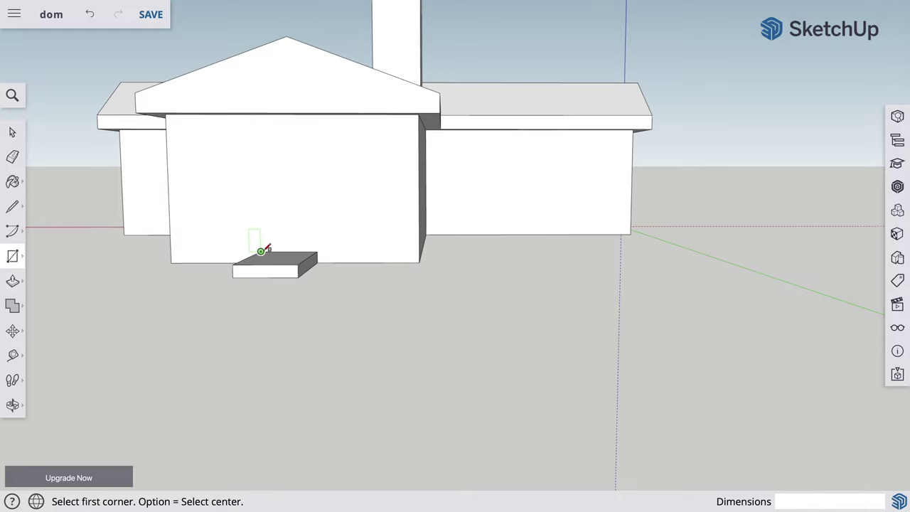
{"action": "left_click", "coordinate": [261, 251]}
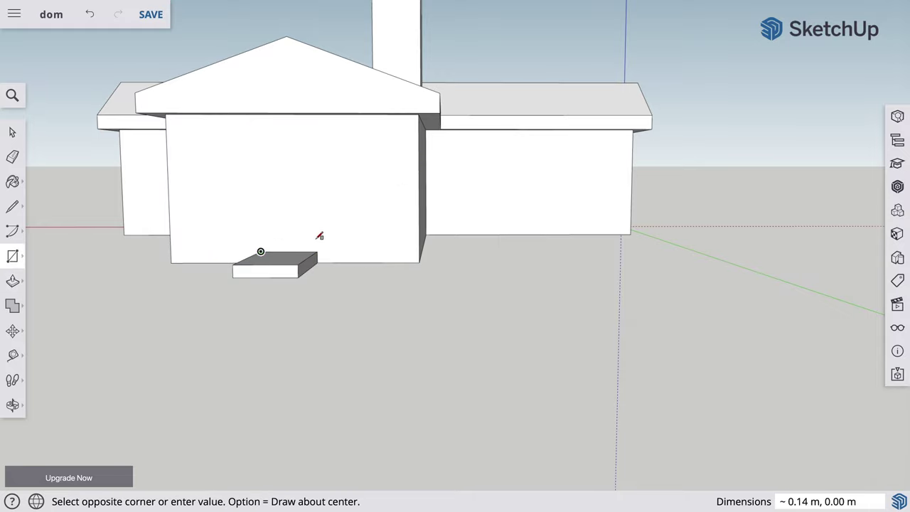
{"action": "left_click", "coordinate": [317, 251]}
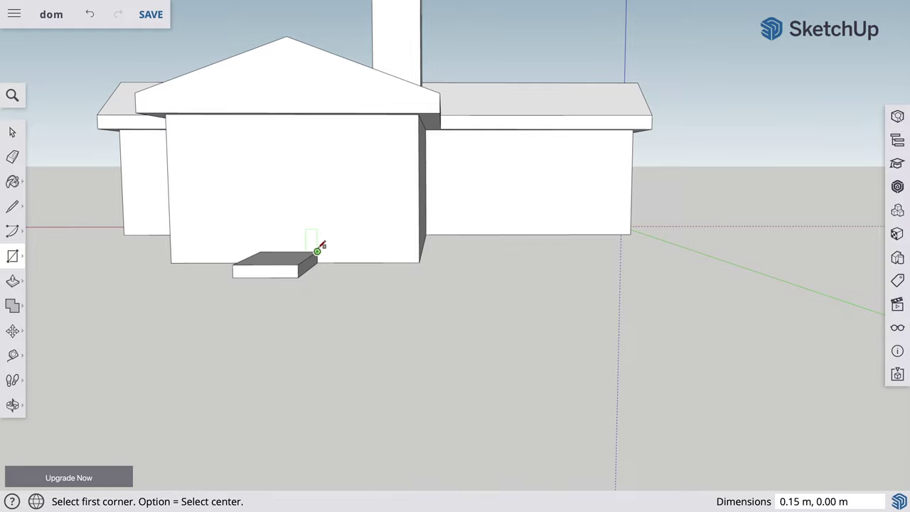
{"action": "left_click", "coordinate": [317, 251]}
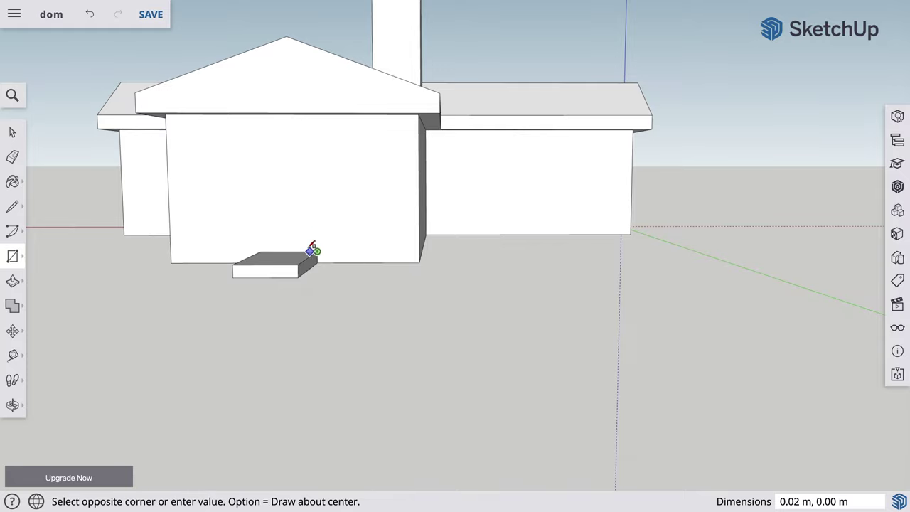
{"action": "left_click", "coordinate": [274, 238]}
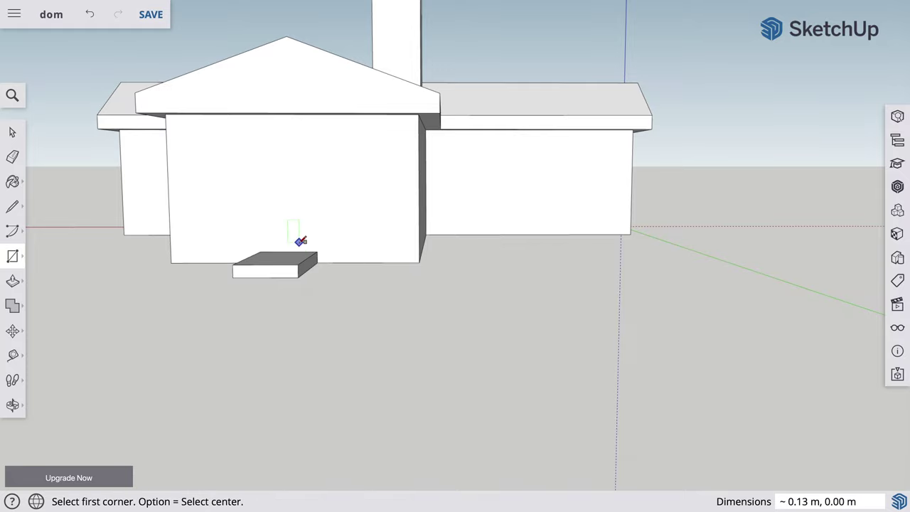
{"action": "key", "text": "o"}
{"action": "left_click_drag", "start_coordinate": [351, 244], "coordinate": [331, 272]}
{"action": "key", "text": "r"}
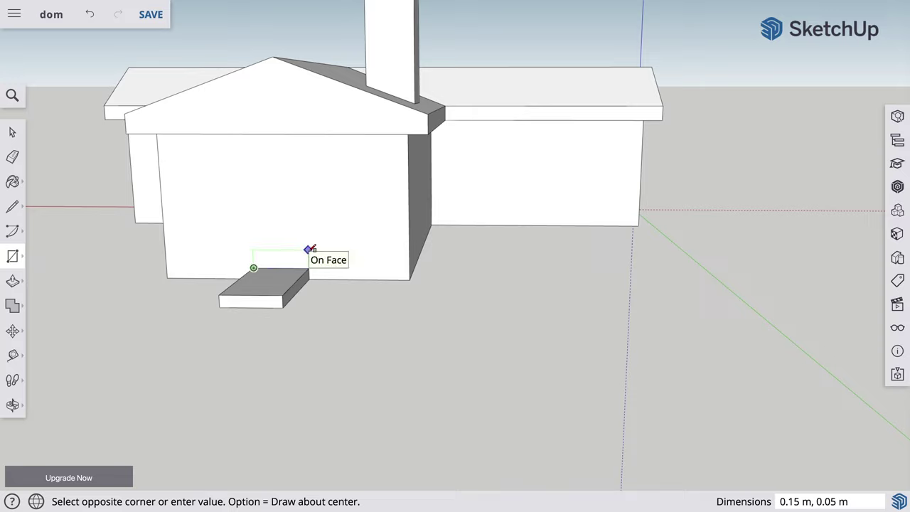
{"action": "left_click", "coordinate": [312, 249]}
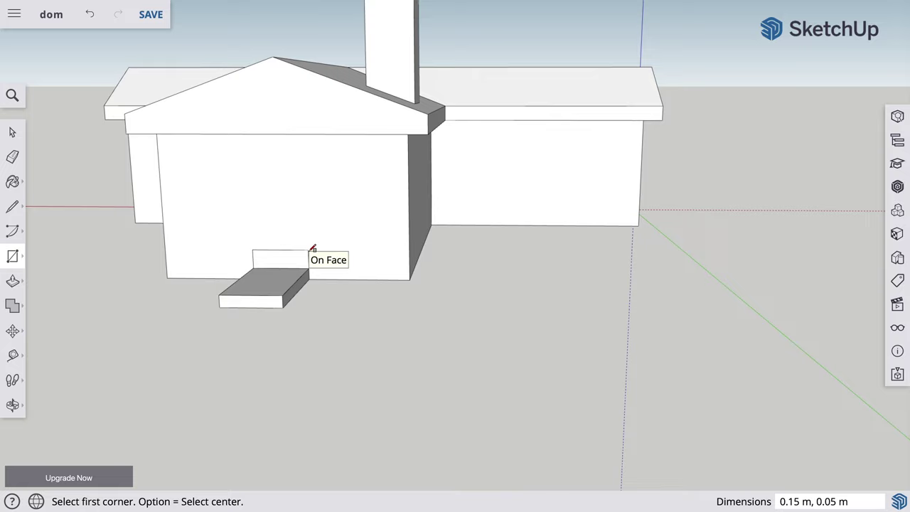
{"action": "left_click", "coordinate": [309, 250]}
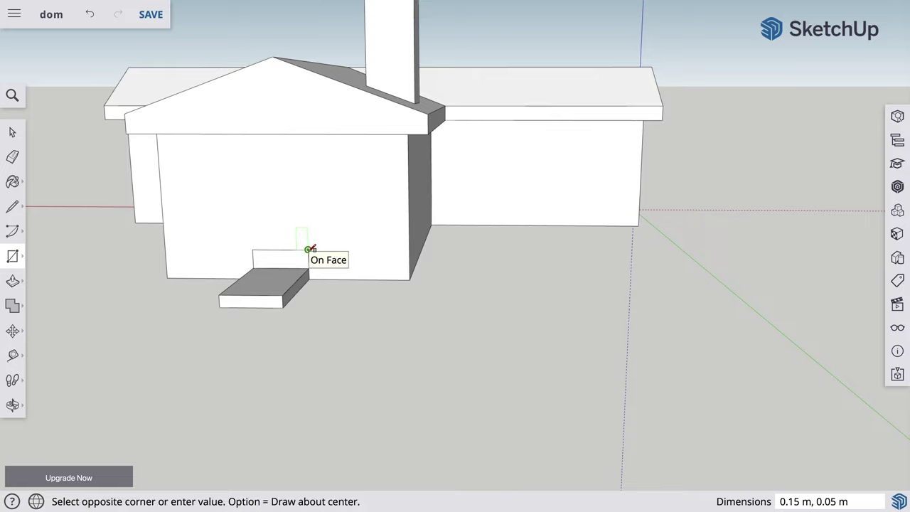
Push/Pull the wall rectangle out about 0.19 m to form the second step.
{"action": "key", "text": "p"}
{"action": "left_click", "coordinate": [285, 257]}
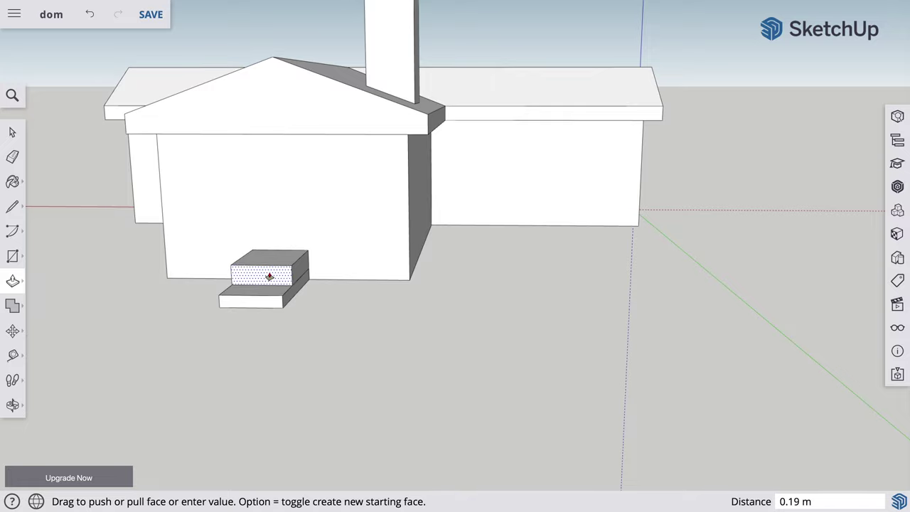
{"action": "left_click", "coordinate": [269, 274]}
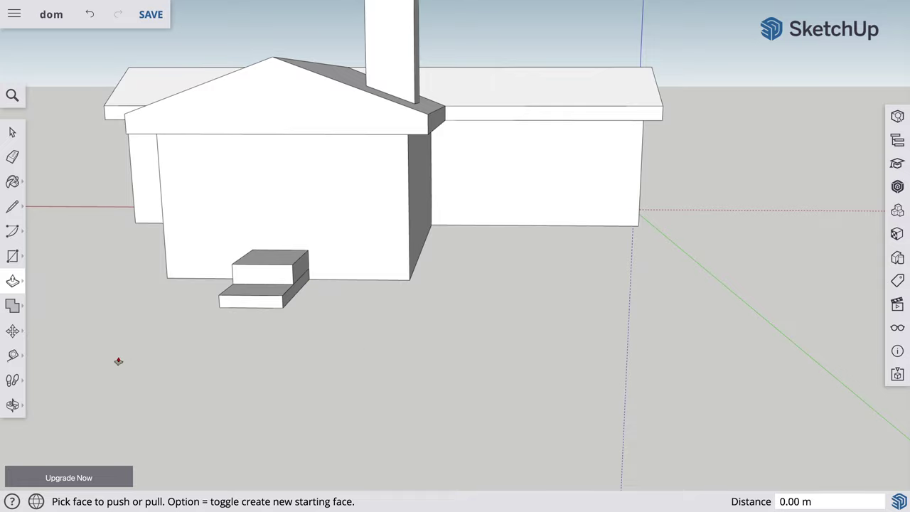
{"action": "left_click", "coordinate": [13, 405]}
Orbit around the house and erase the extra horizontal edge across the steps' front.
{"action": "left_click_drag", "start_coordinate": [303, 341], "coordinate": [256, 256]}
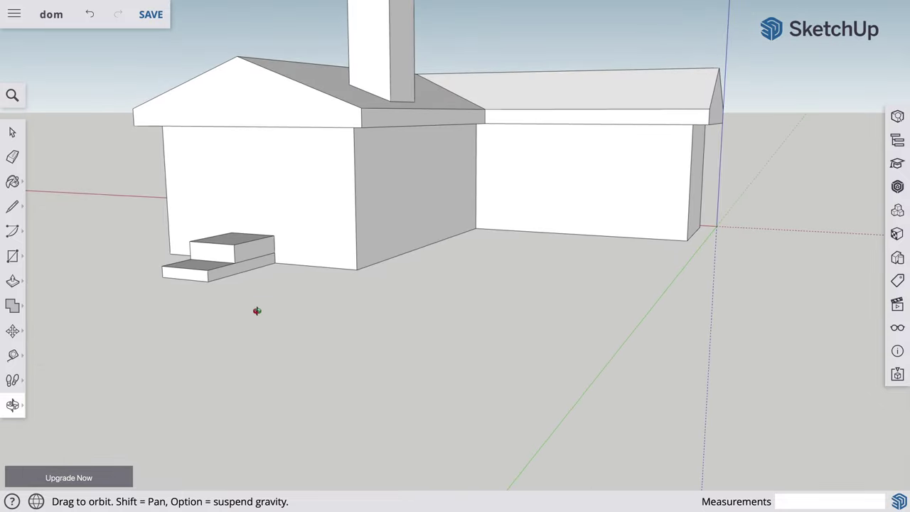
{"action": "key", "text": "e"}
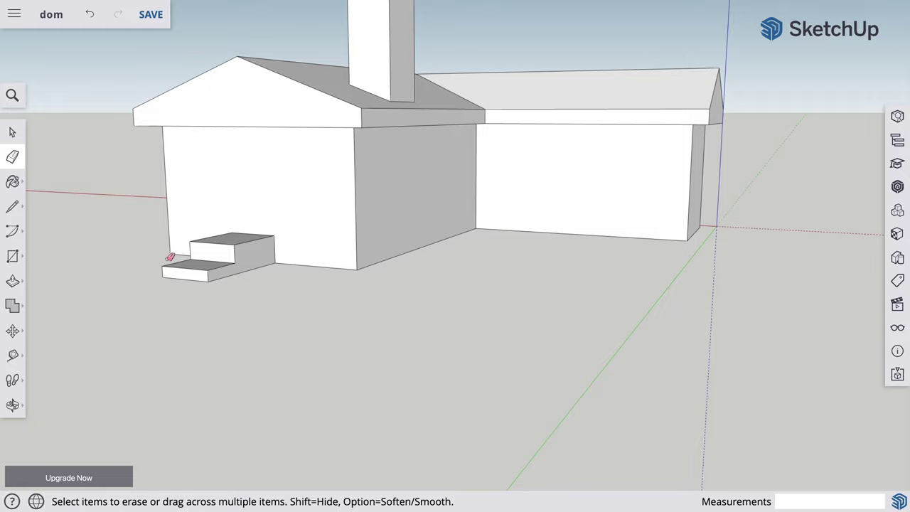
{"action": "key", "text": "o"}
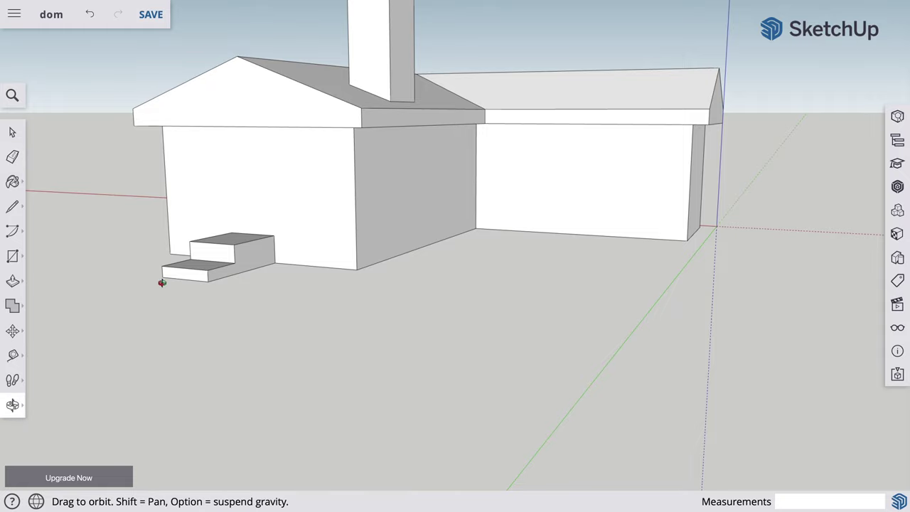
{"action": "mouse_move", "coordinate": [160, 280]}
{"action": "left_mouse_down"}
{"action": "mouse_move", "coordinate": [396, 306]}
{"action": "mouse_move", "coordinate": [517, 306]}
{"action": "left_mouse_up"}
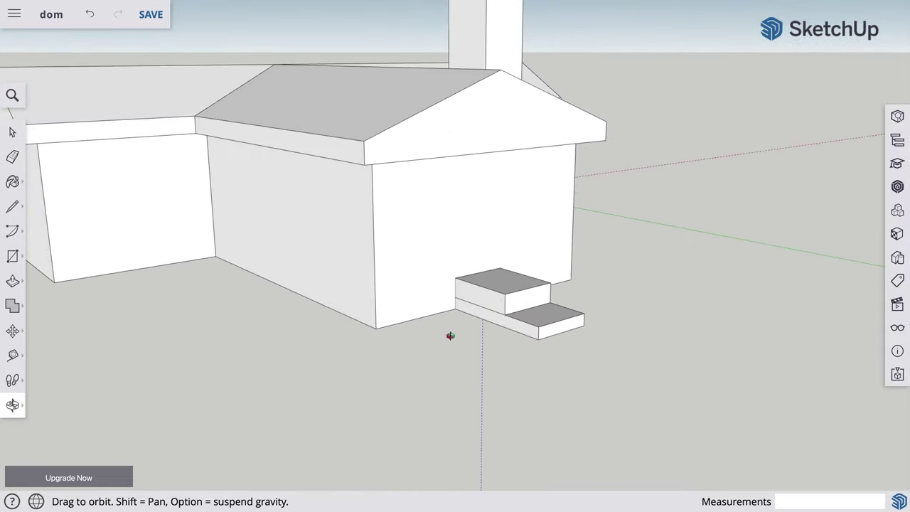
{"action": "key", "text": "e"}
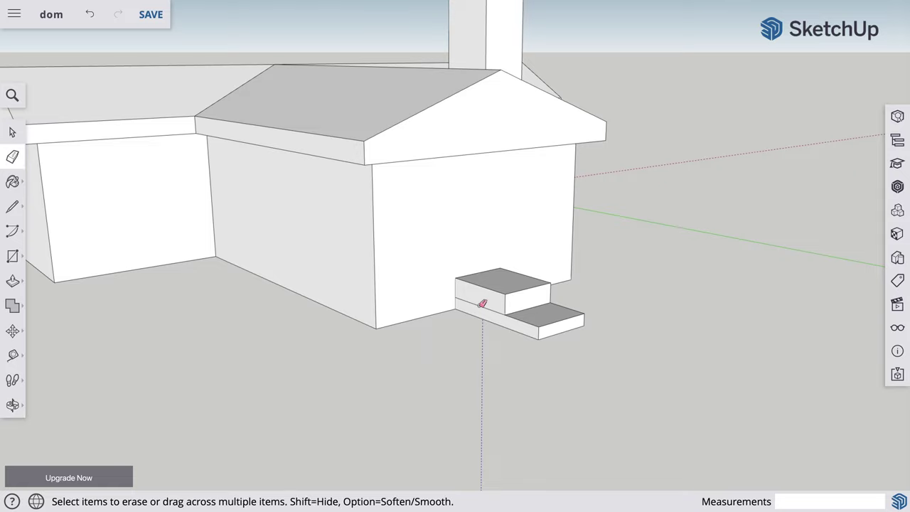
{"action": "left_click", "coordinate": [482, 304]}
Lower the upper step's top 0.02 m and push the lower step's front back, making both shallower.
{"action": "key", "text": "p"}
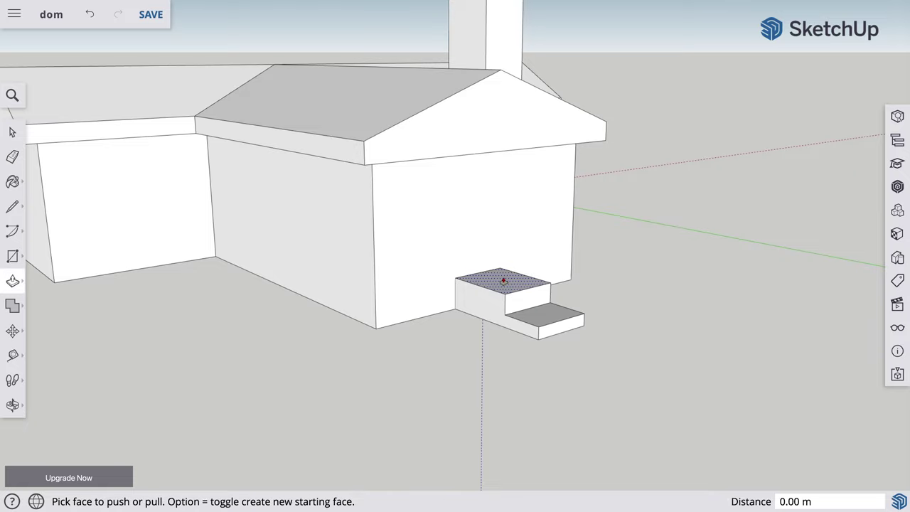
{"action": "left_click_drag", "start_coordinate": [504, 280], "coordinate": [504, 285]}
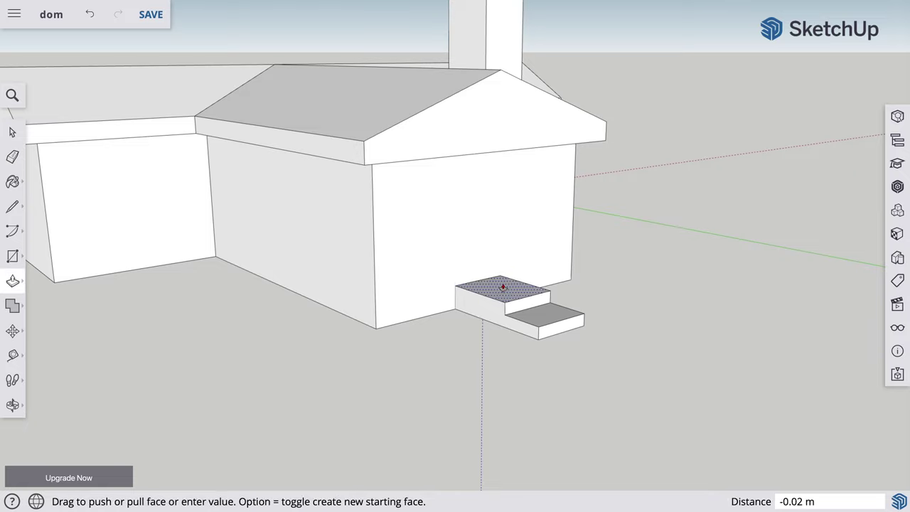
{"action": "mouse_move", "coordinate": [538, 315]}
{"action": "left_mouse_down"}
{"action": "mouse_move", "coordinate": [546, 327]}
{"action": "mouse_move", "coordinate": [495, 290]}
{"action": "mouse_move", "coordinate": [515, 308]}
{"action": "left_mouse_up"}
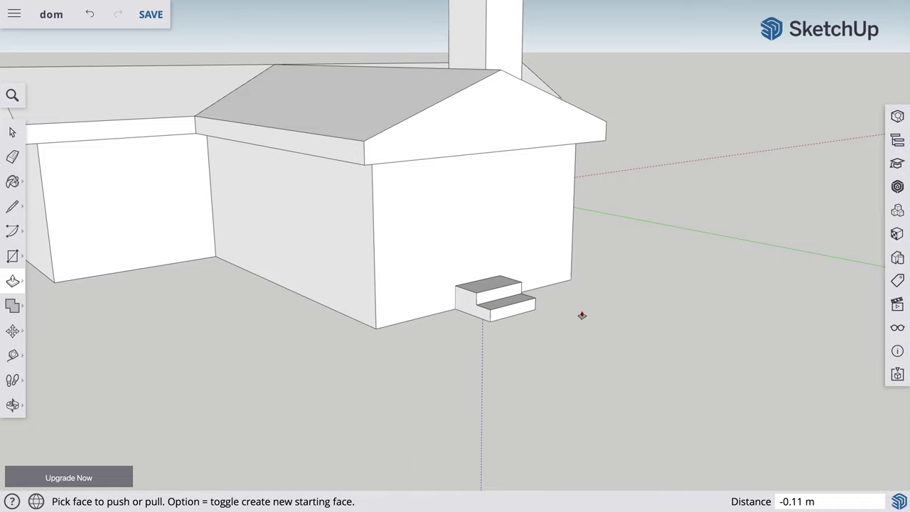
{"action": "key", "text": "o"}
{"action": "mouse_move", "coordinate": [582, 316]}
{"action": "left_mouse_down"}
{"action": "mouse_move", "coordinate": [555, 327]}
{"action": "mouse_move", "coordinate": [451, 331]}
{"action": "left_mouse_up"}
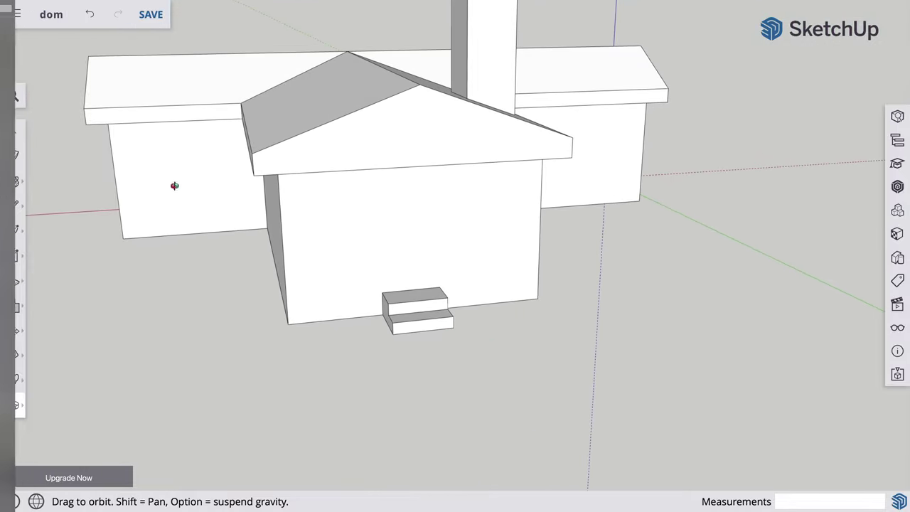
Draw the door rectangle on the front wall, starting on the top step.
{"action": "left_click", "coordinate": [12, 256]}
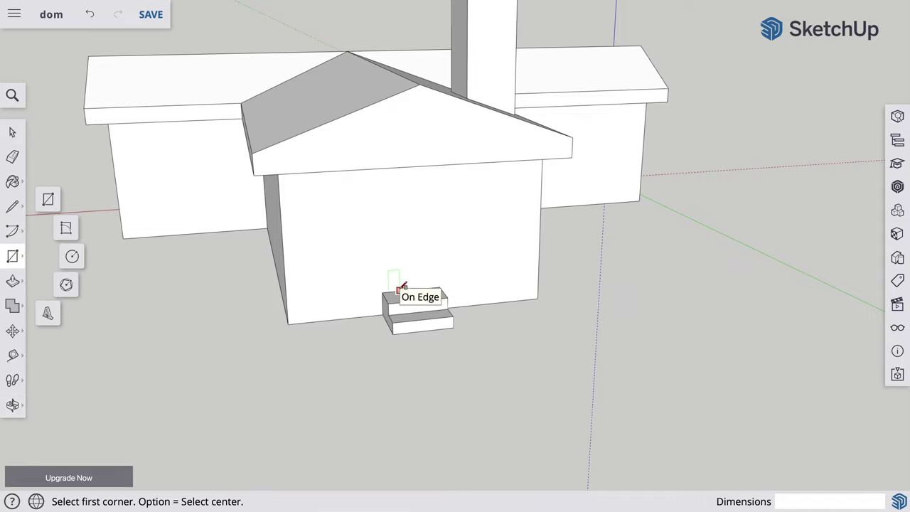
{"action": "left_click", "coordinate": [399, 291]}
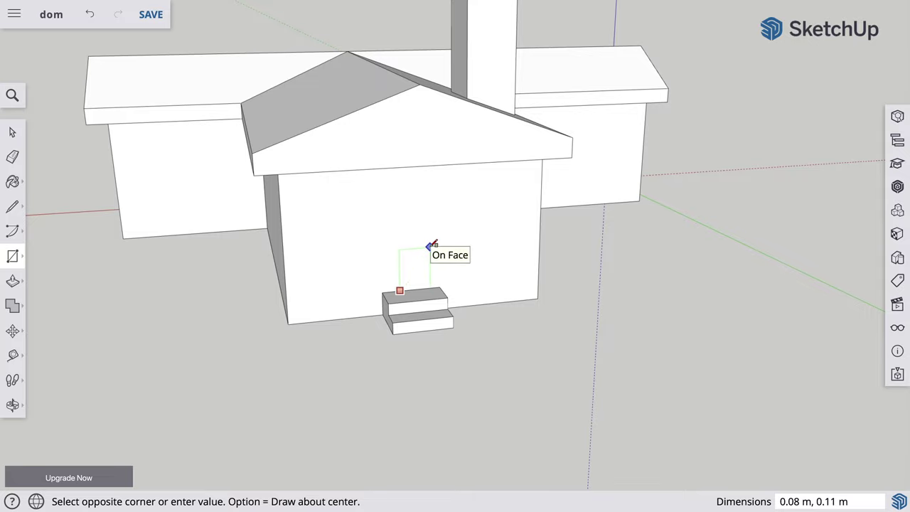
{"action": "left_click", "coordinate": [431, 246]}
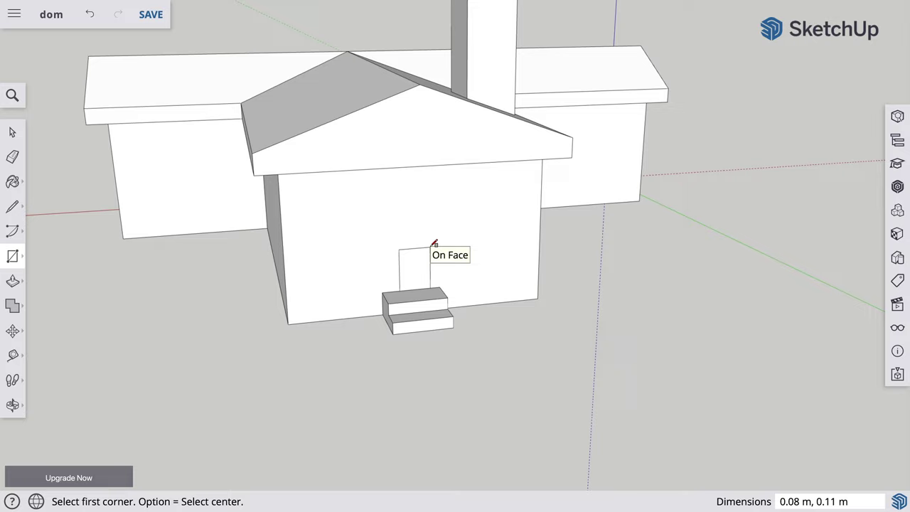
Add a half-circle arc across the door top and erase the line beneath it.
{"action": "key", "text": "a"}
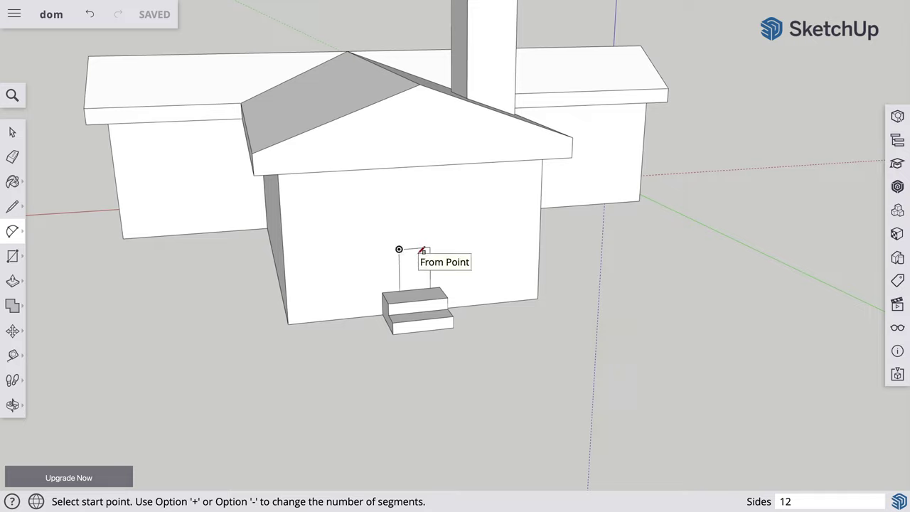
{"action": "key", "text": "space"}
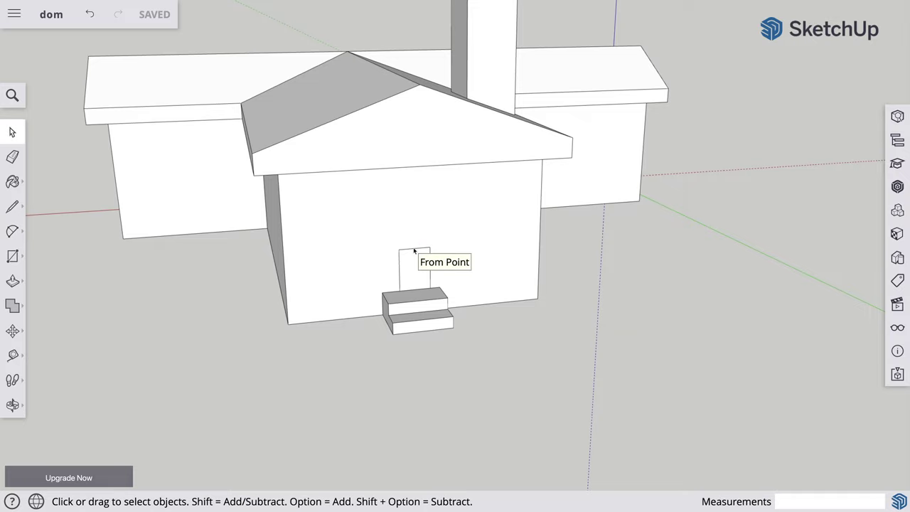
{"action": "key", "text": "a"}
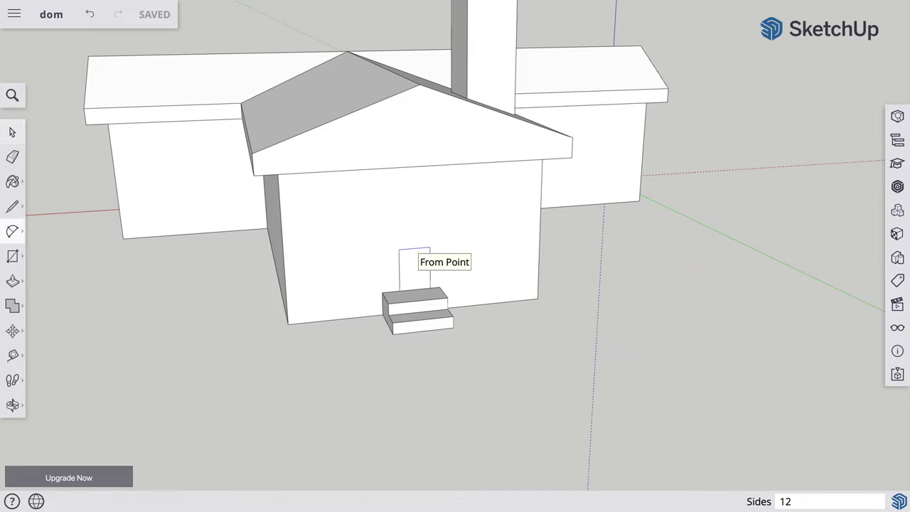
{"action": "left_click", "coordinate": [399, 249]}
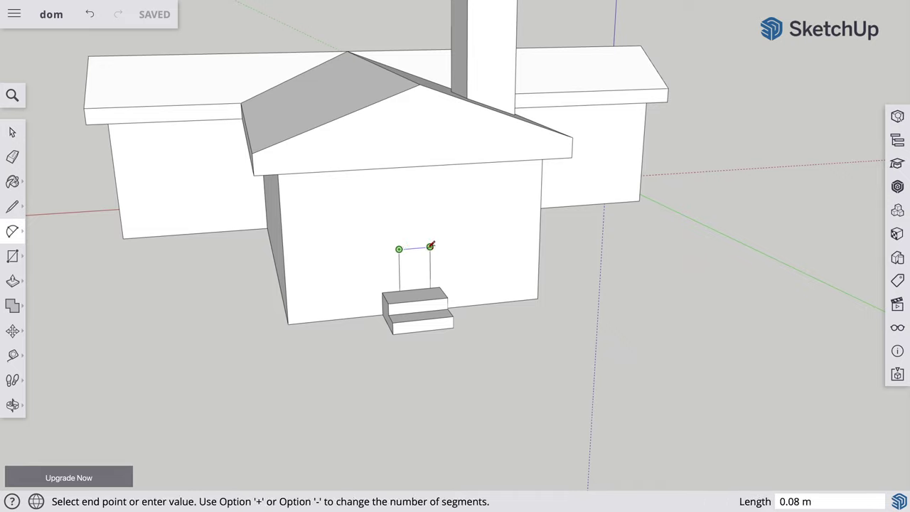
{"action": "left_click", "coordinate": [430, 247]}
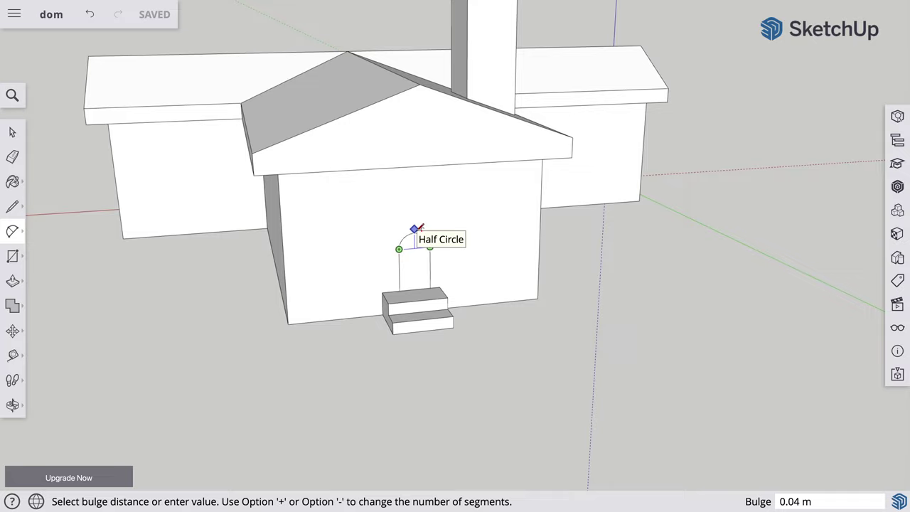
{"action": "left_click", "coordinate": [417, 228]}
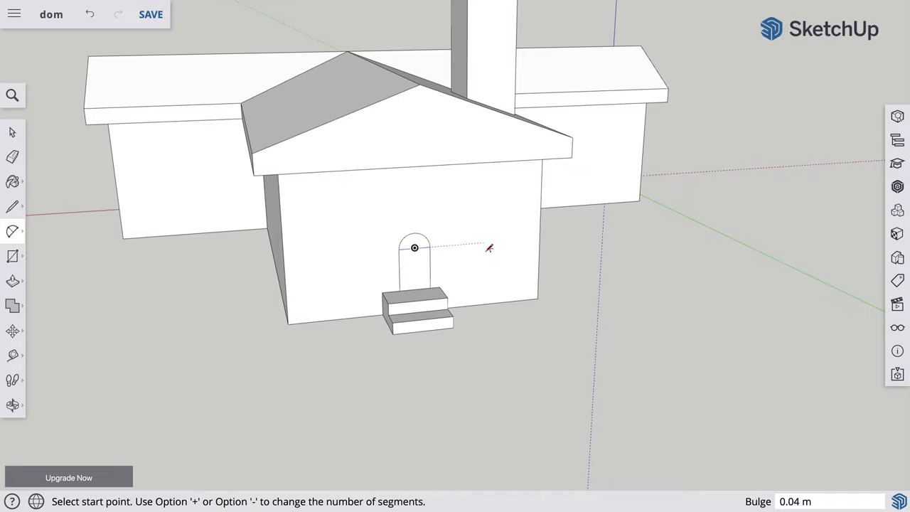
{"action": "key", "text": "e"}
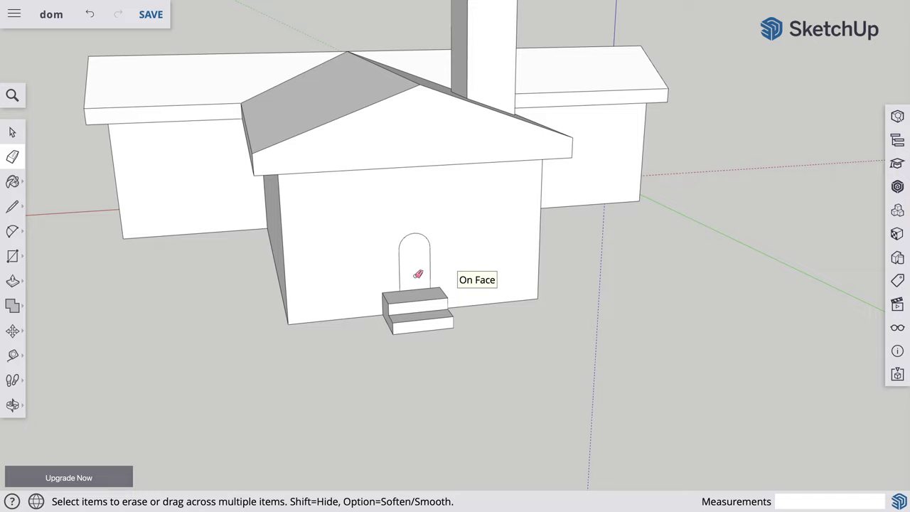
{"action": "key", "text": "space"}
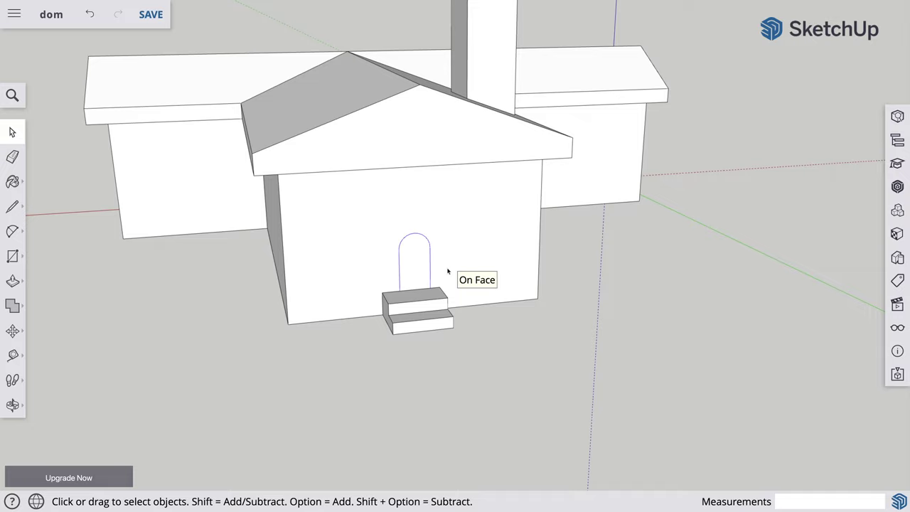
Offset the arched door outline 0.01 m as a frame and push the door face 0.03 m in.
{"action": "key", "text": "f"}
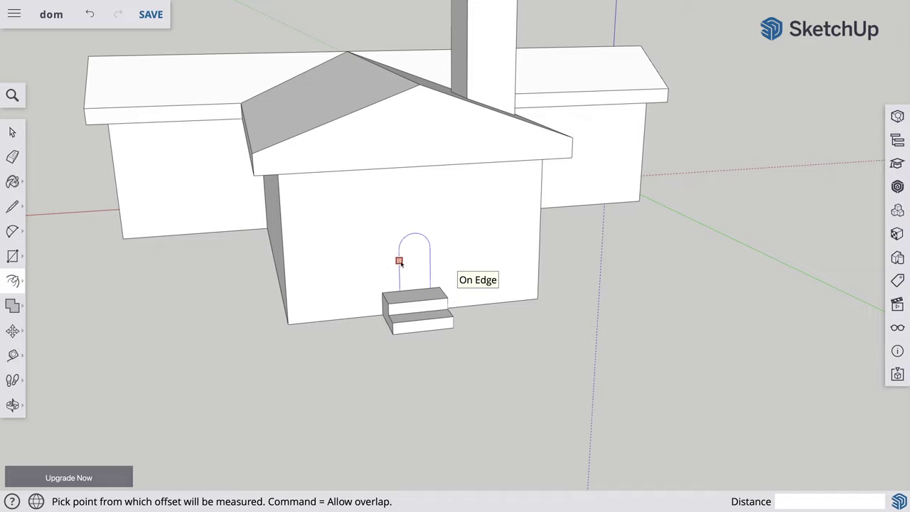
{"action": "left_click", "coordinate": [400, 261]}
{"action": "left_click", "coordinate": [401, 262]}
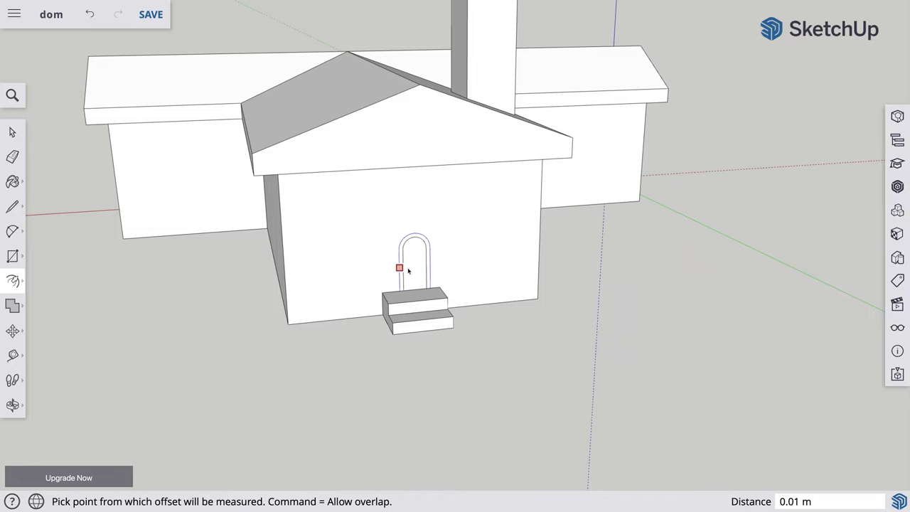
{"action": "key", "text": "p"}
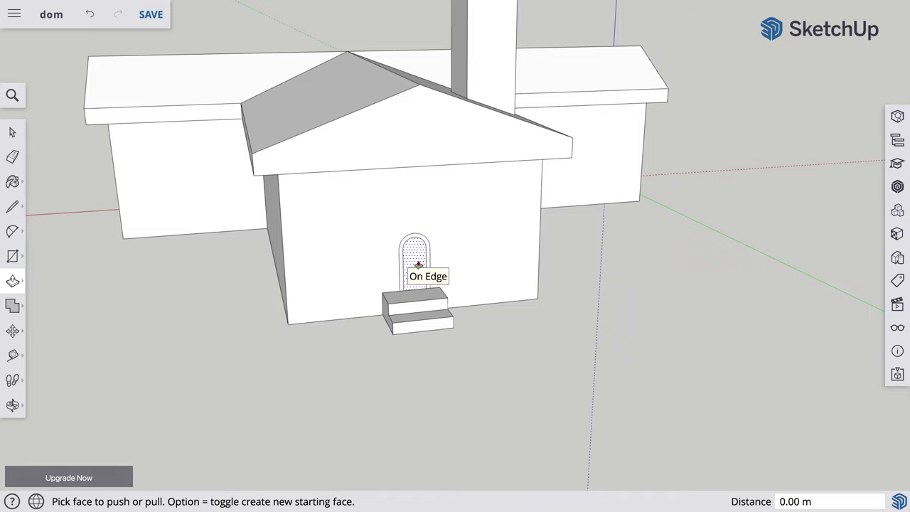
{"action": "left_click", "coordinate": [417, 263]}
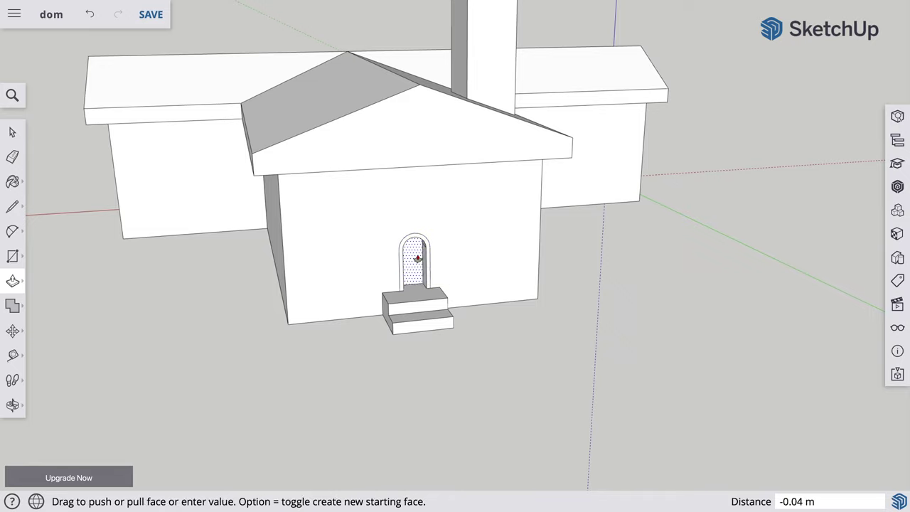
{"action": "left_click", "coordinate": [420, 261]}
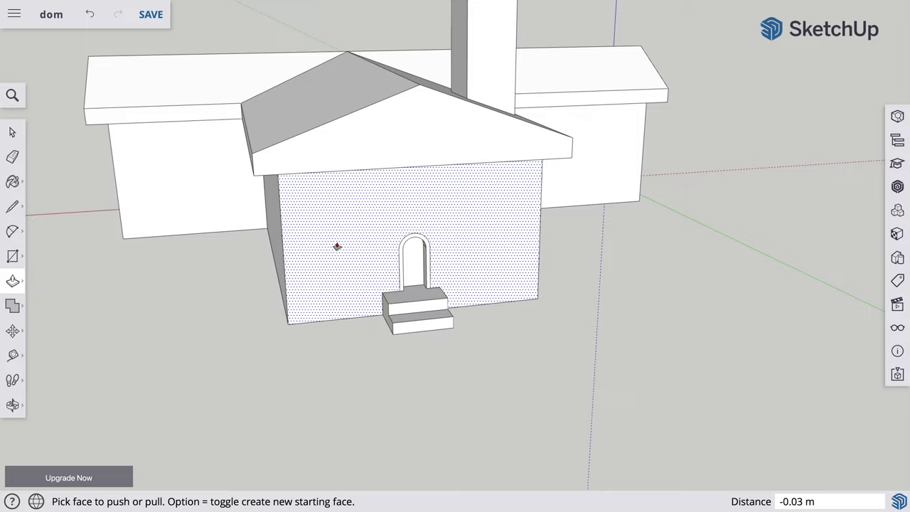
Draw a circle left of the door, offset a thin inner ring, and recess its centre 0.03 m.
{"action": "key", "text": "c"}
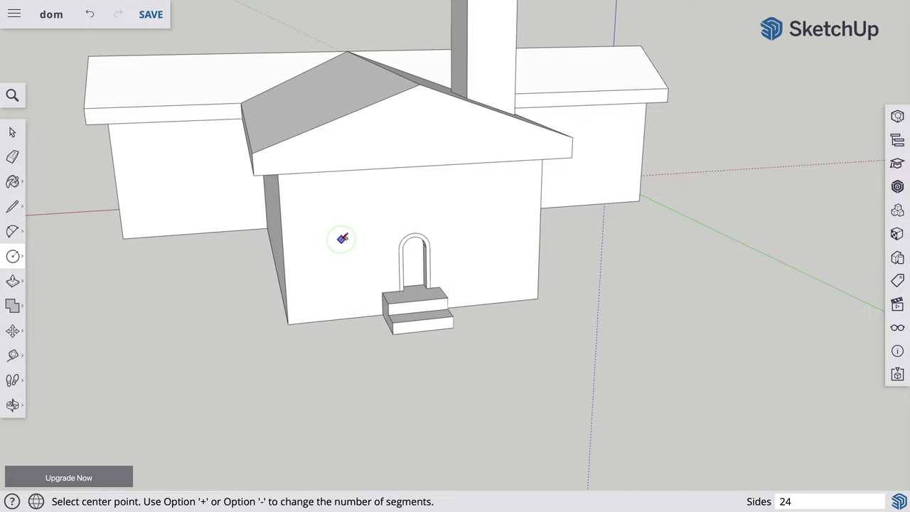
{"action": "left_click", "coordinate": [338, 241]}
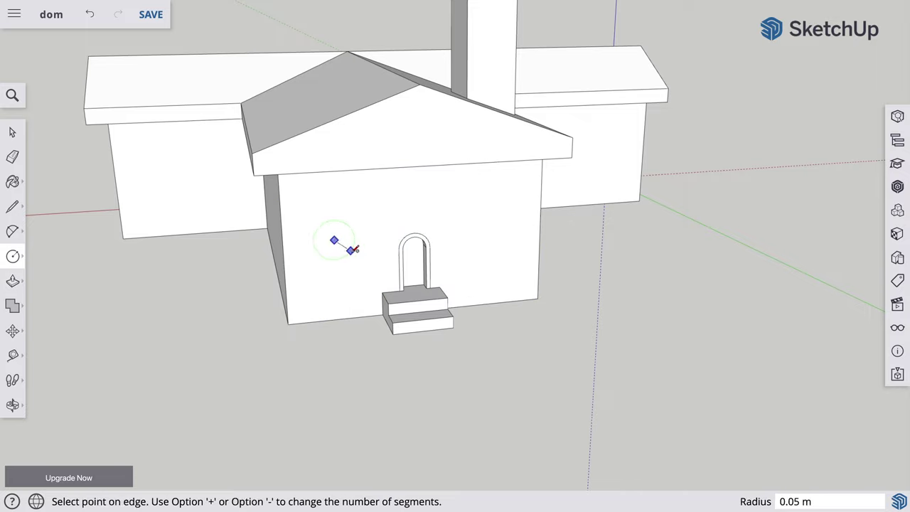
{"action": "left_click", "coordinate": [356, 251]}
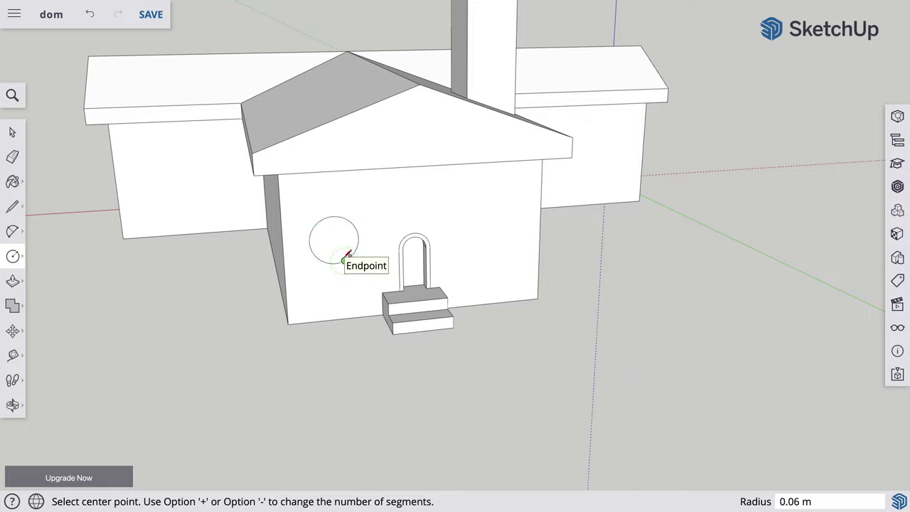
{"action": "key", "text": "f"}
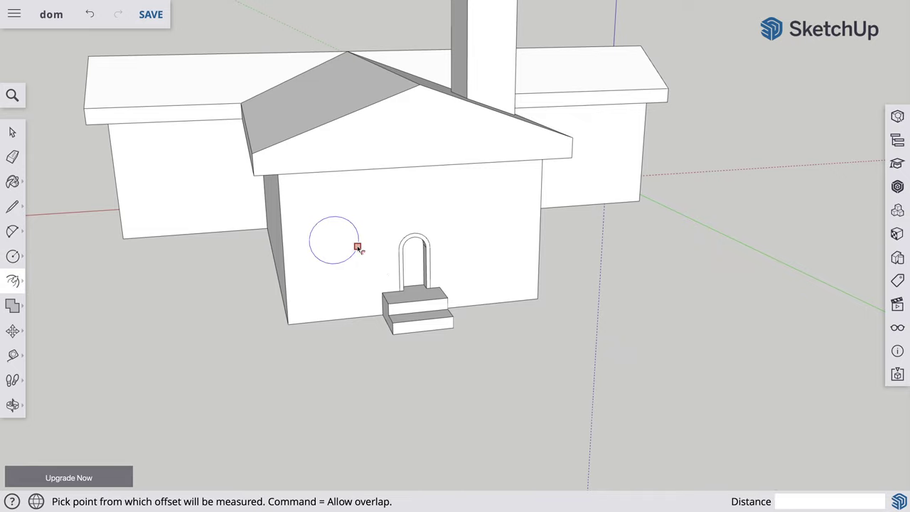
{"action": "left_click", "coordinate": [357, 248]}
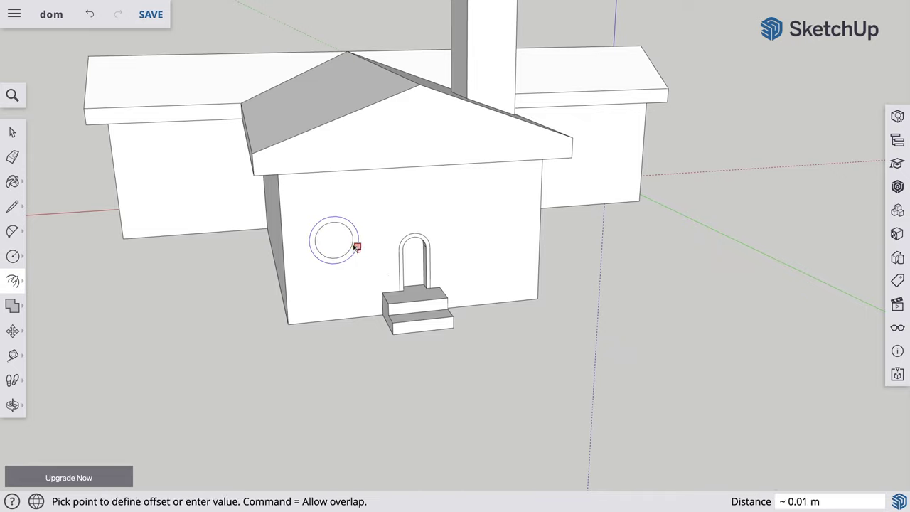
{"action": "left_click", "coordinate": [357, 249]}
{"action": "key", "text": "p"}
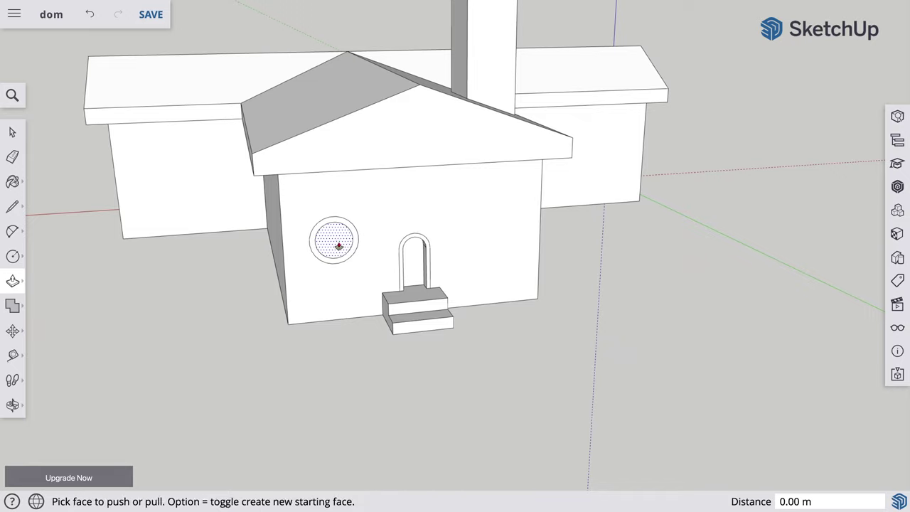
{"action": "left_click", "coordinate": [339, 246]}
{"action": "left_click", "coordinate": [339, 242]}
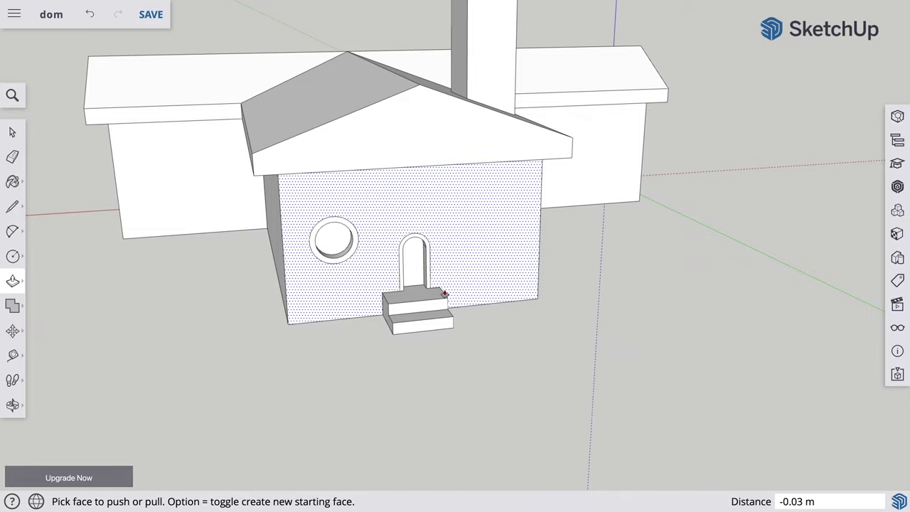
{"action": "scroll", "coordinate": [551, 321], "scroll_direction": "down", "scroll_amount": 2}
{"action": "scroll", "coordinate": [553, 323], "scroll_direction": "down", "scroll_amount": 1}
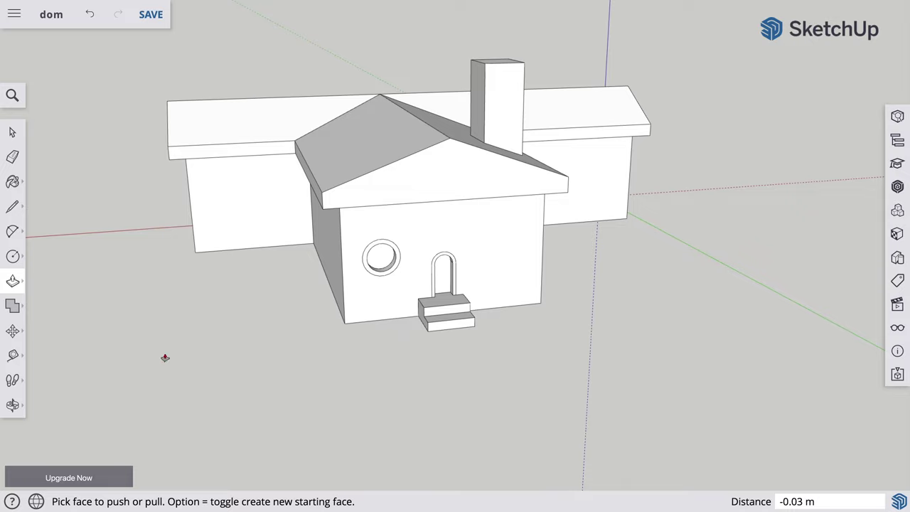
Orbit down to a low frontal view of the finished house with the sky visible.
{"action": "left_click", "coordinate": [12, 405]}
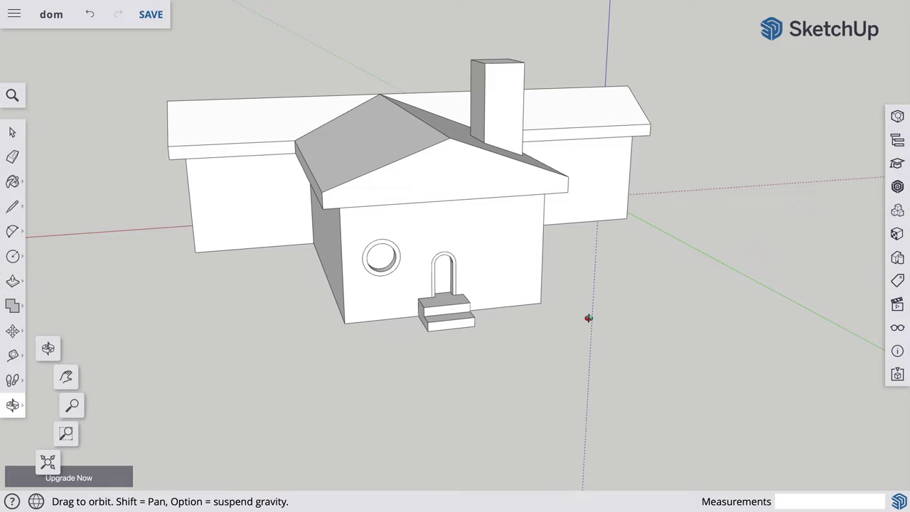
{"action": "mouse_move", "coordinate": [589, 317]}
{"action": "left_mouse_down"}
{"action": "mouse_move", "coordinate": [436, 235]}
{"action": "mouse_move", "coordinate": [469, 305]}
{"action": "left_mouse_up"}
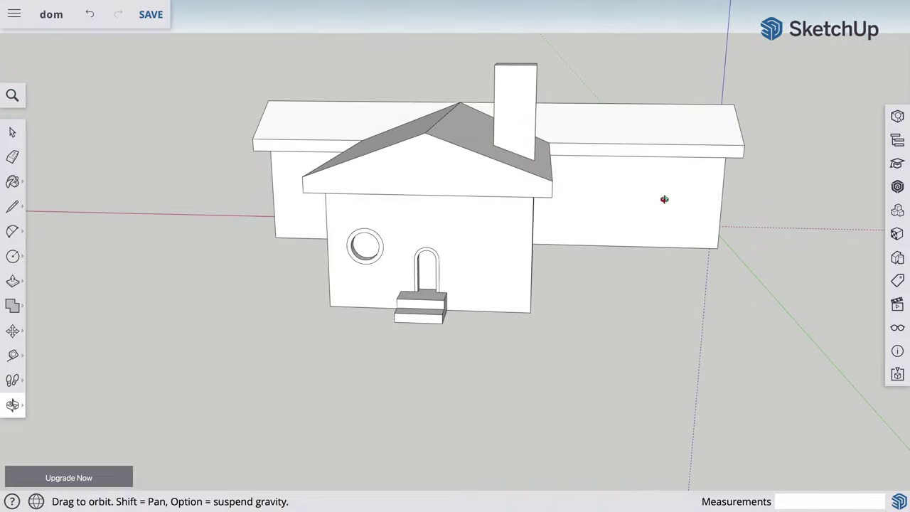
{"action": "mouse_move", "coordinate": [309, 299]}
{"action": "left_mouse_down"}
{"action": "mouse_move", "coordinate": [324, 308]}
{"action": "mouse_move", "coordinate": [336, 260]}
{"action": "mouse_move", "coordinate": [322, 279]}
{"action": "left_mouse_up"}
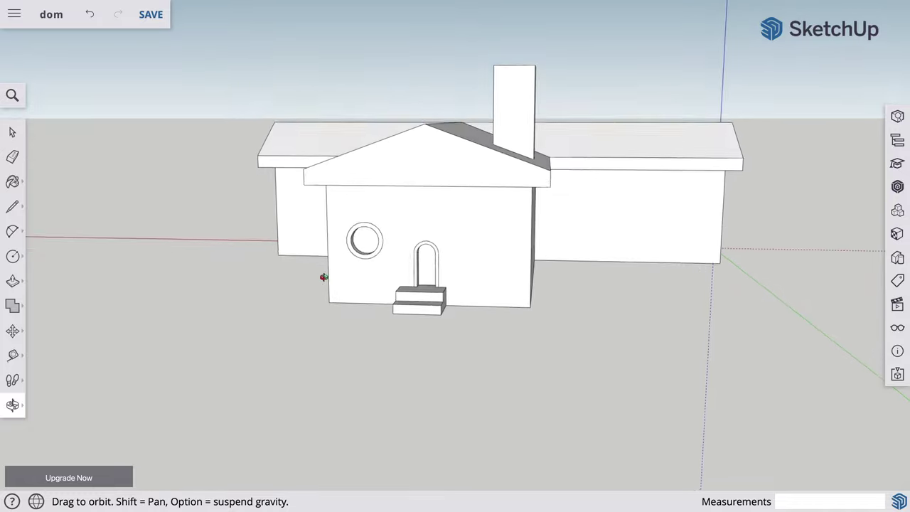